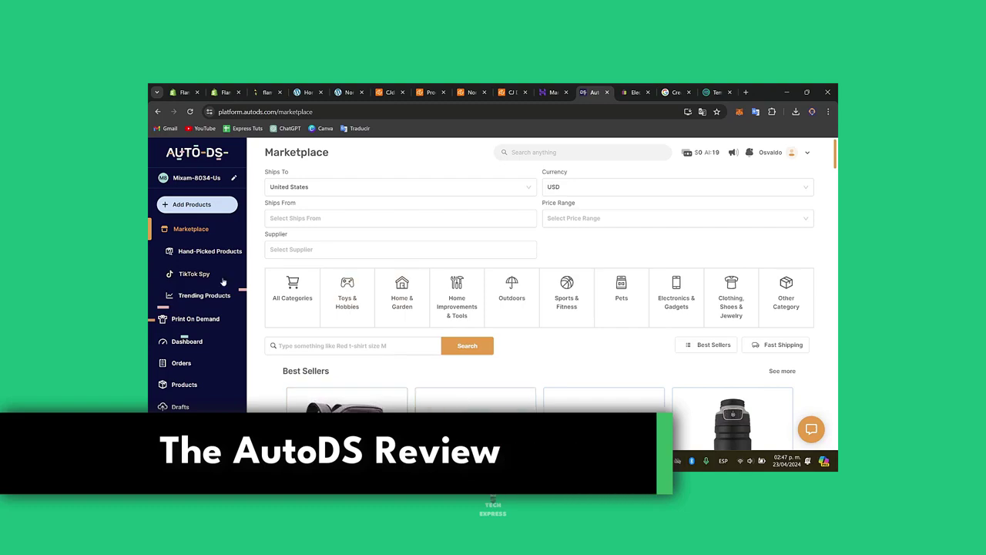
# Open the connected stores list, start adding a store, and leave without picking a store type.
pyautogui.click(198, 181)
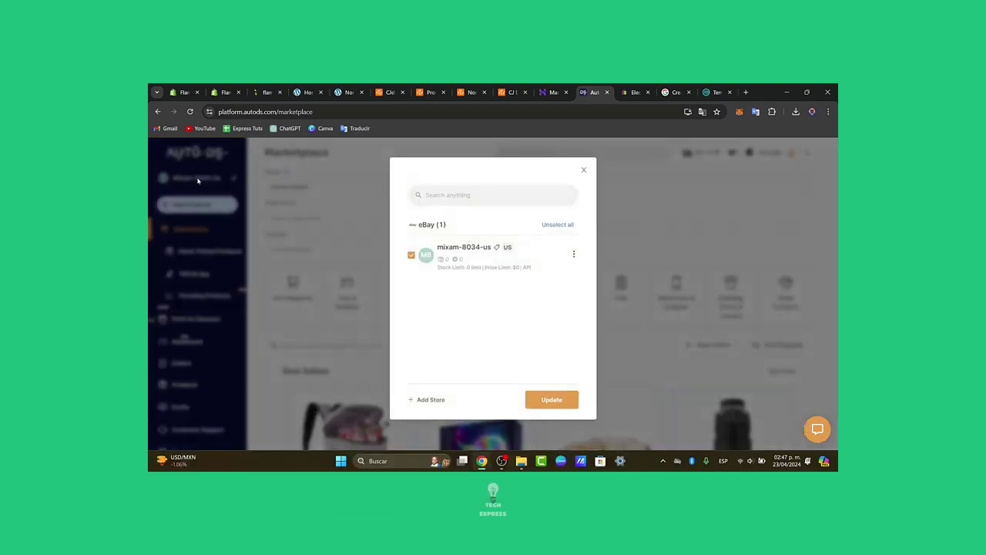
pyautogui.click(431, 400)
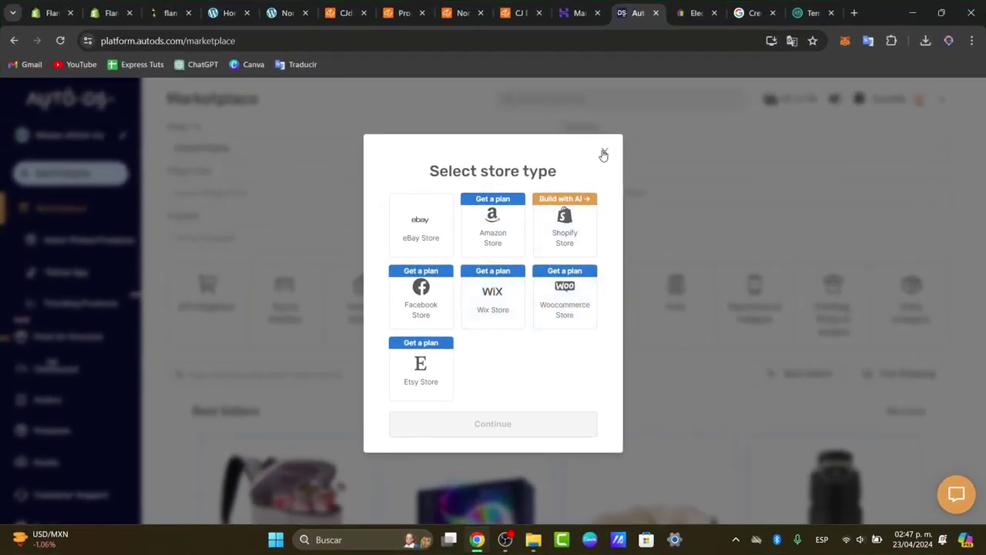
pyautogui.click(604, 153)
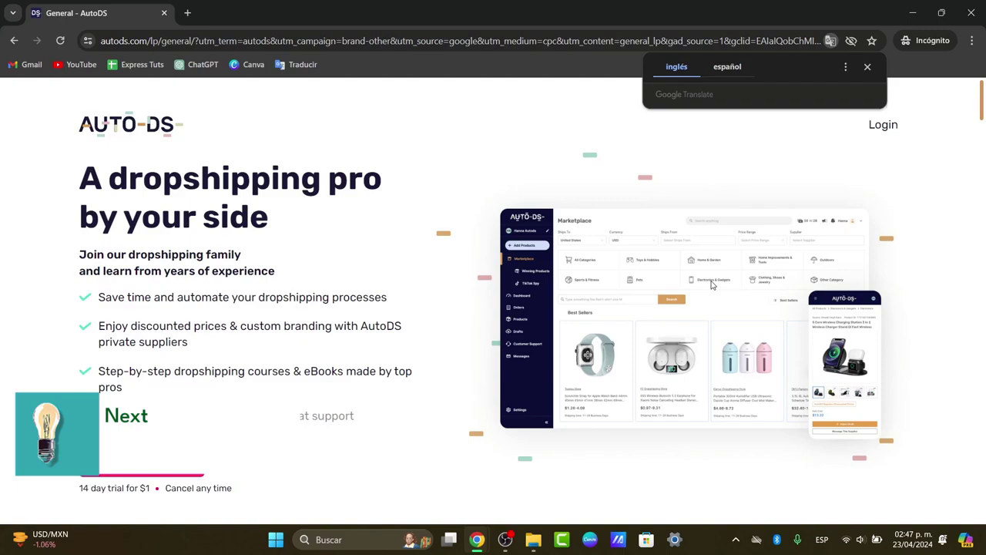
# Dismiss the page translation prompt on the landing page.
pyautogui.scroll(-2, 712, 285)
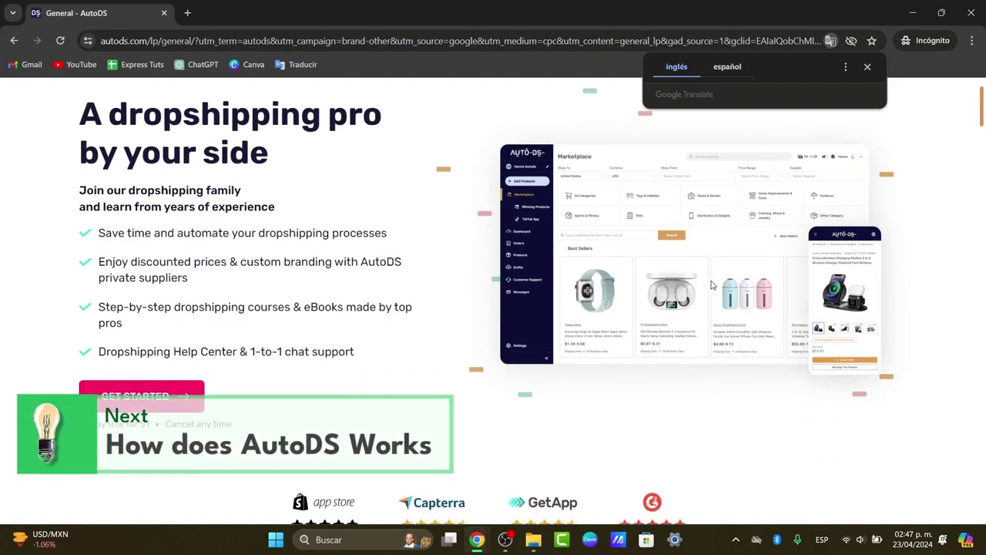
pyautogui.scroll(-6, 712, 285)
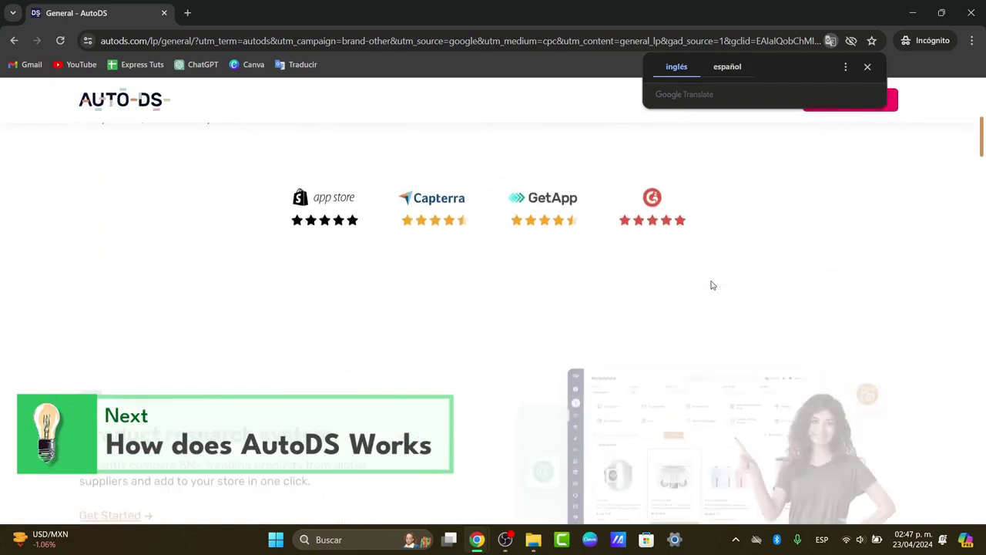
pyautogui.click(867, 66)
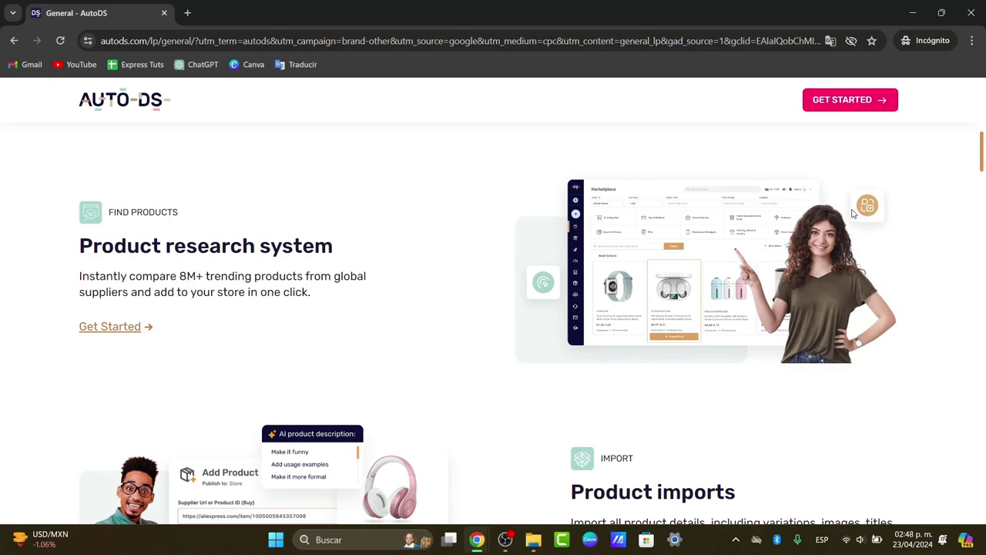
# Scroll through the landing page and start the 14 day $1 trial sign-up.
pyautogui.scroll(-3, 853, 213)
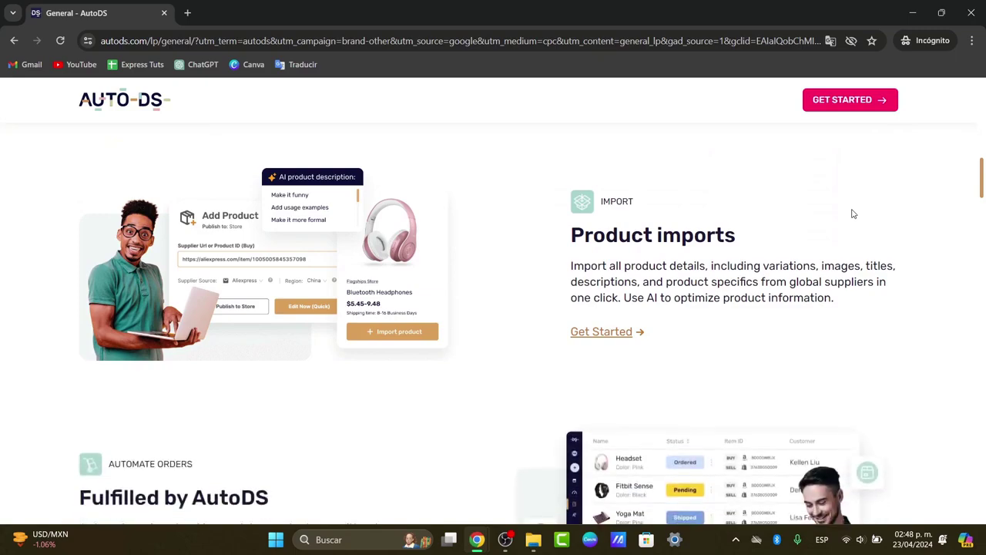
pyautogui.scroll(1, 853, 213)
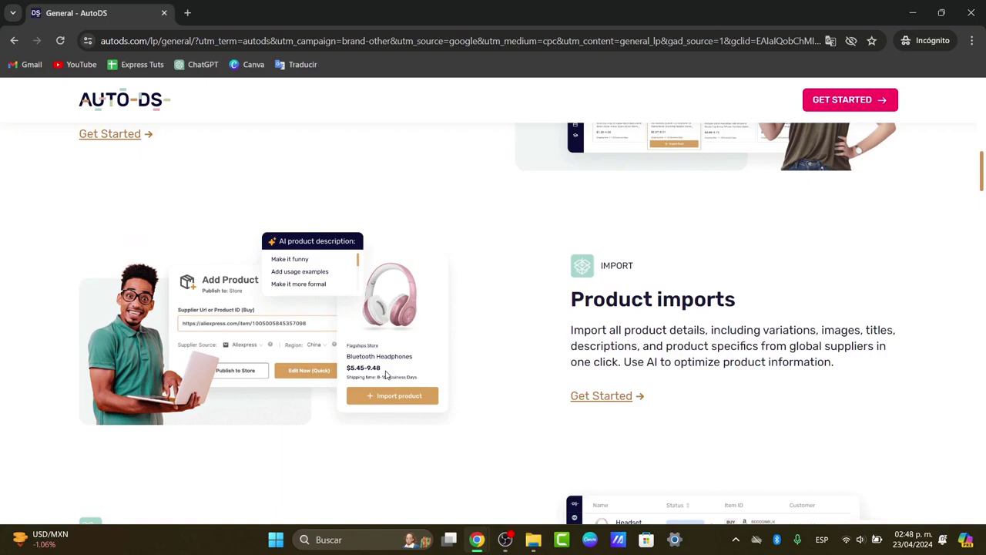
pyautogui.scroll(-2, 384, 373)
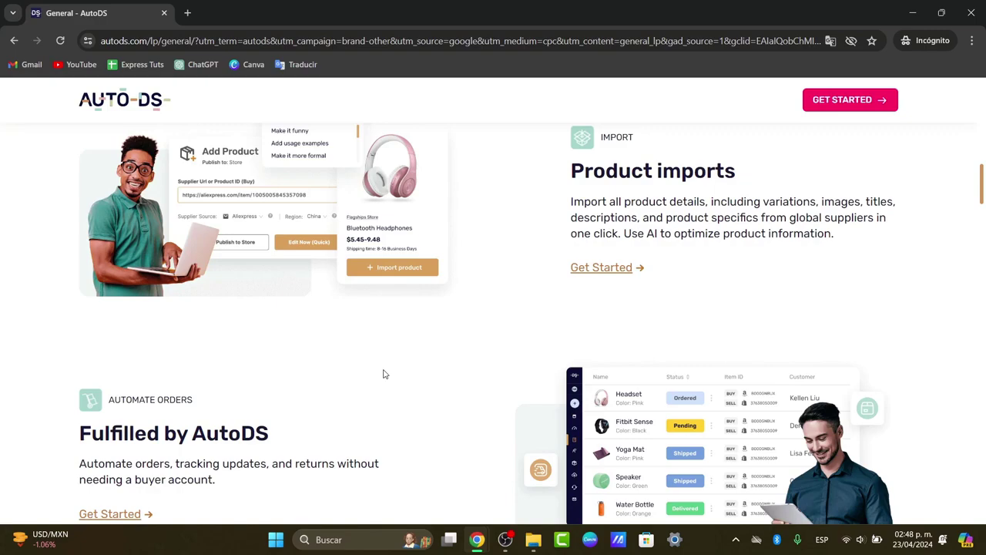
pyautogui.scroll(-1, 385, 373)
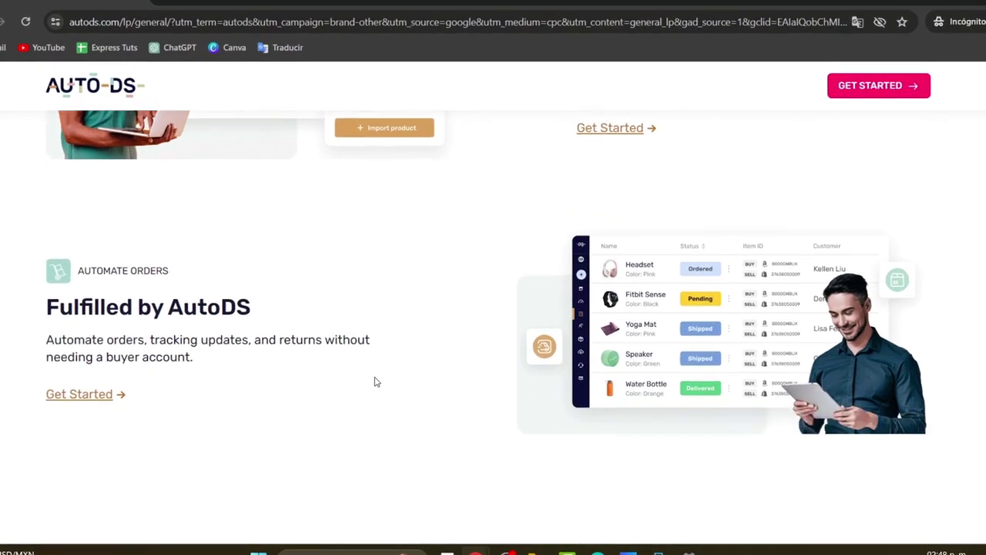
pyautogui.scroll(-1, 376, 382)
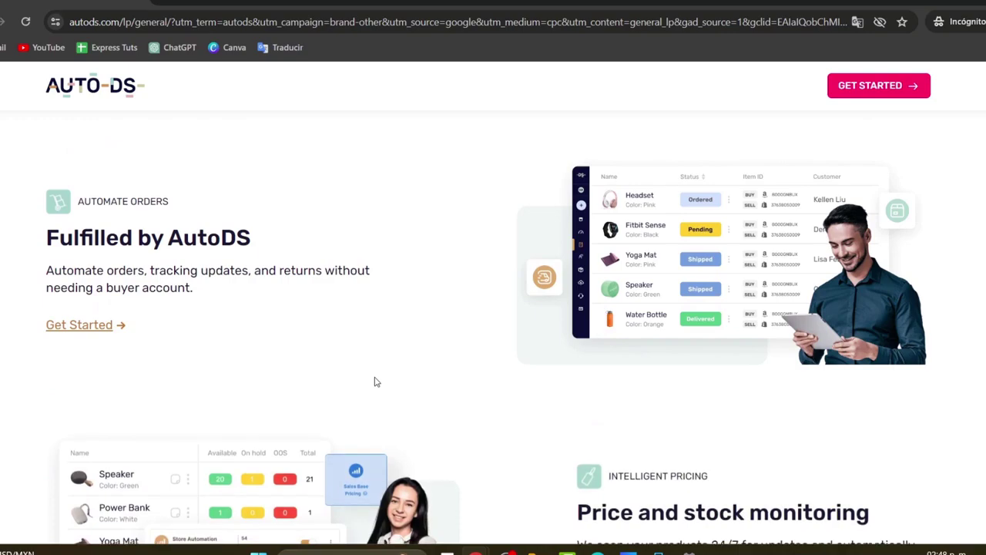
pyautogui.scroll(-4, 375, 381)
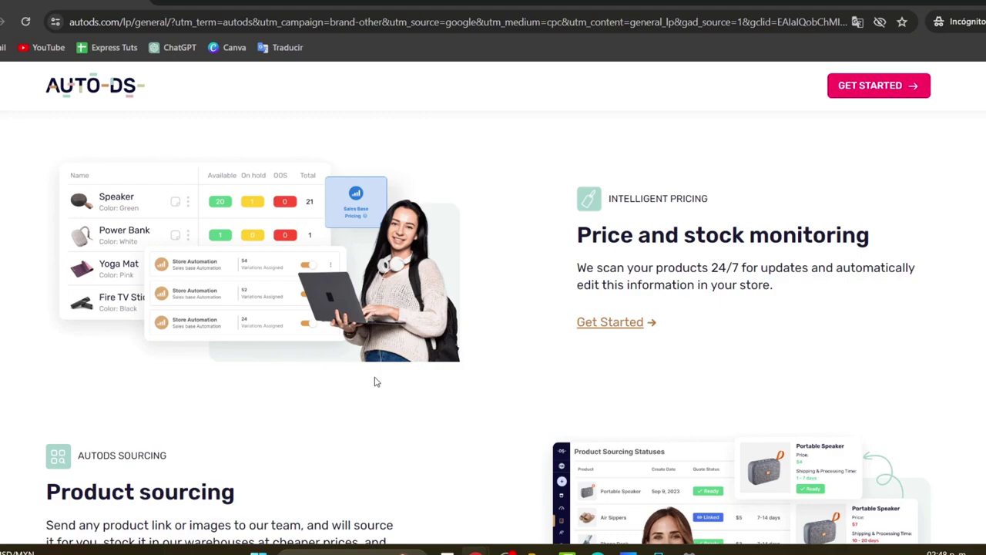
pyautogui.scroll(-3, 375, 382)
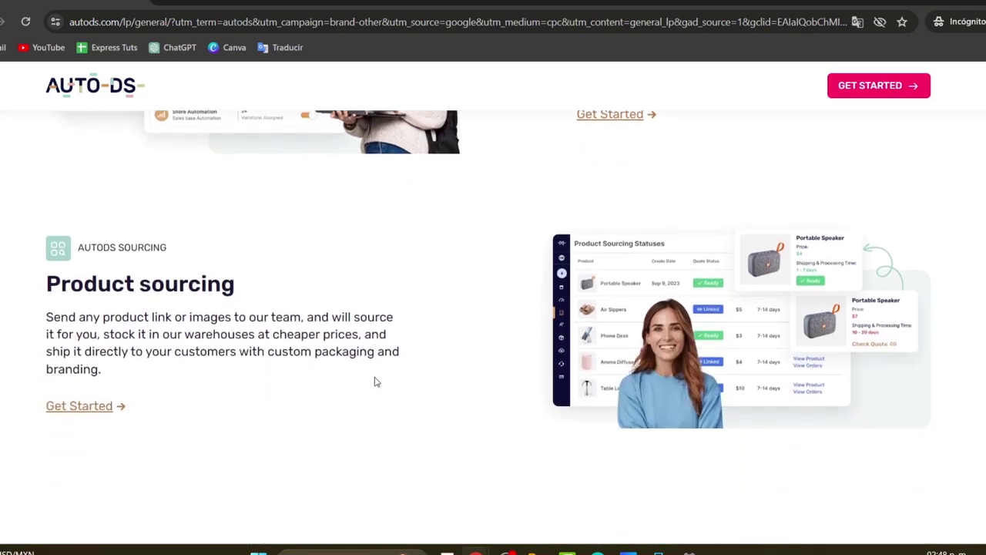
pyautogui.scroll(-2, 375, 381)
pyautogui.scroll(-3, 375, 381)
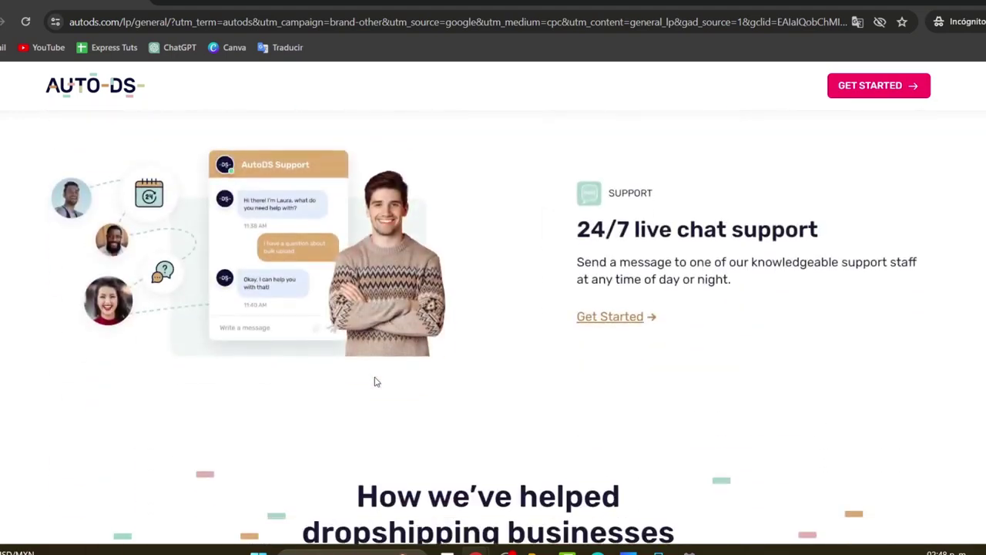
pyautogui.scroll(-3, 375, 382)
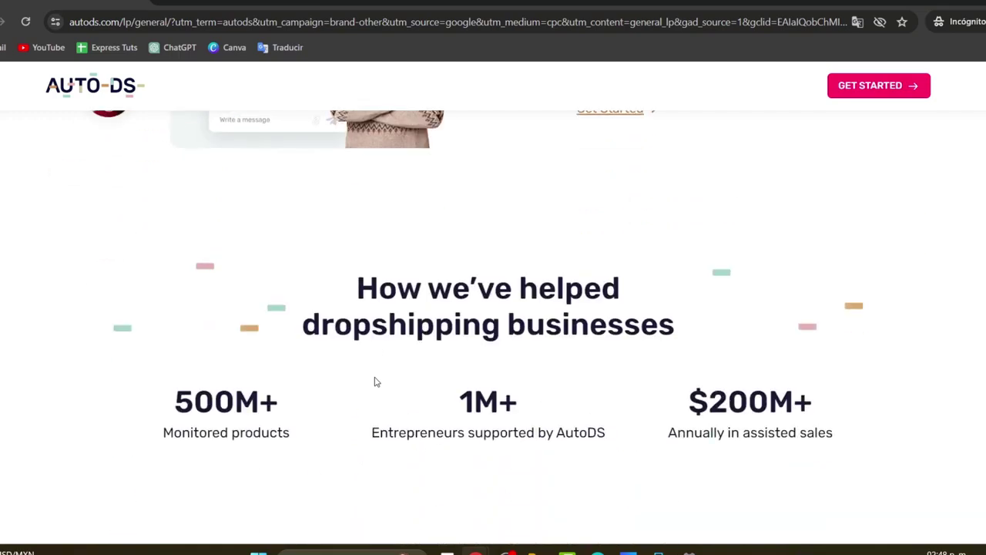
pyautogui.scroll(-6, 375, 381)
pyautogui.scroll(3, 375, 382)
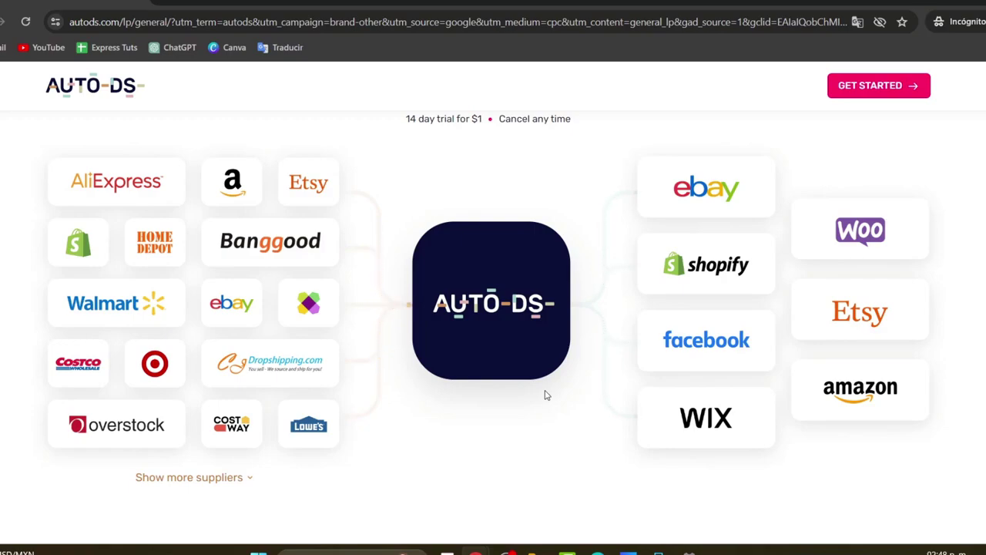
pyautogui.scroll(-10, 704, 361)
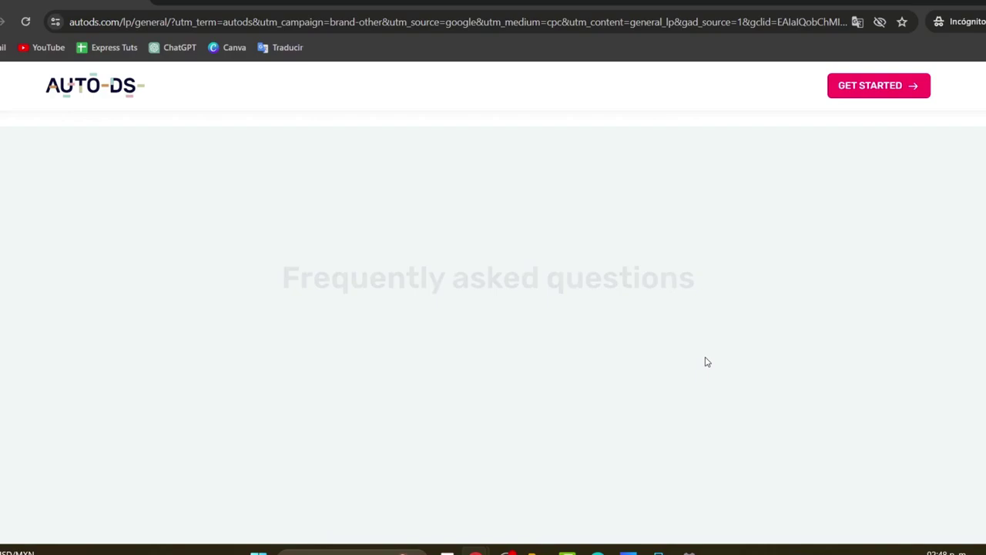
pyautogui.scroll(-3, 705, 360)
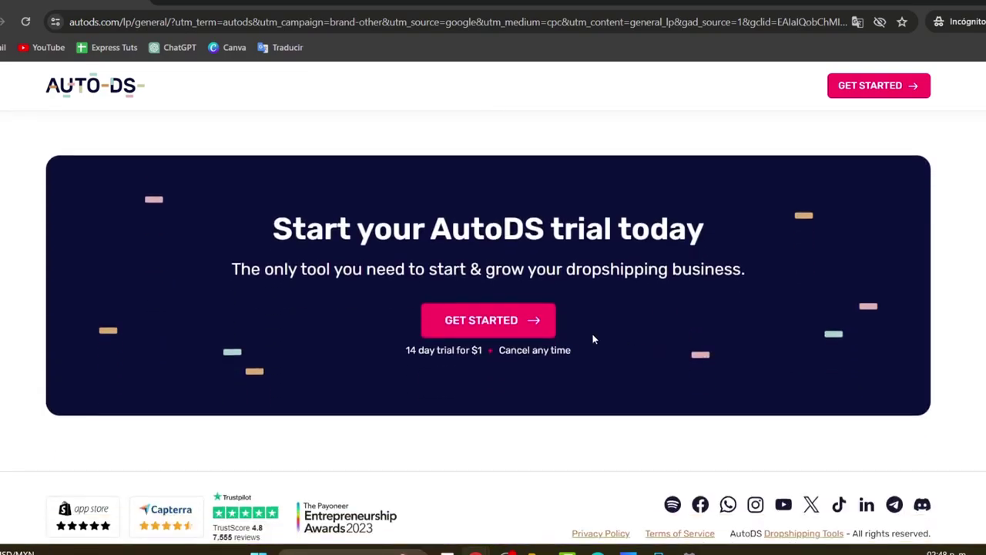
pyautogui.click(499, 336)
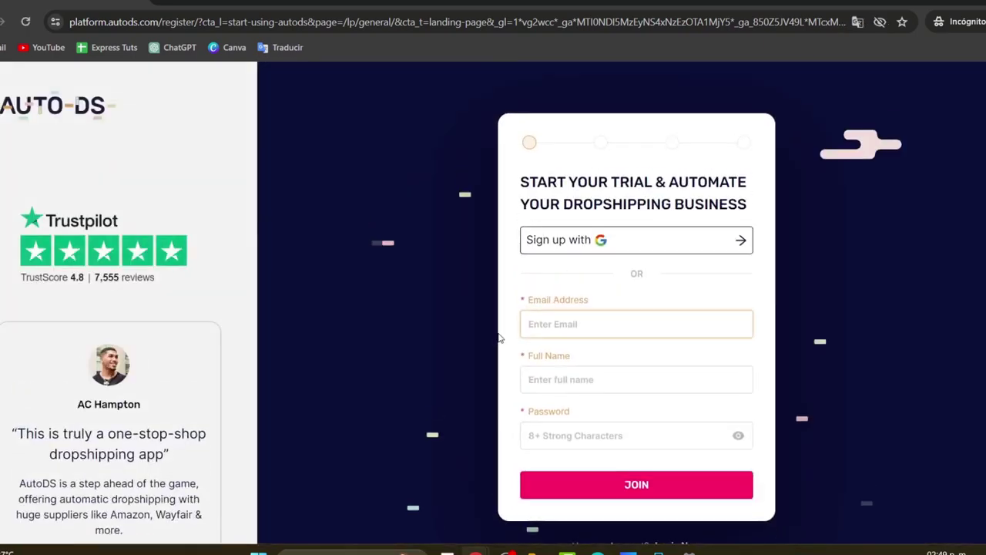
# Register for the AutoDS trial using a Google account.
pyautogui.scroll(-1, 675, 365)
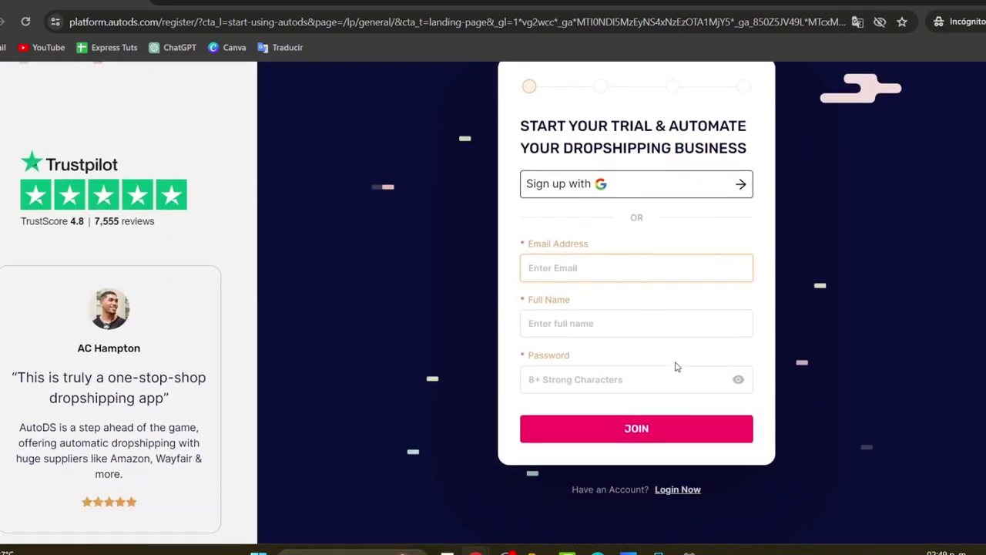
pyautogui.scroll(1, 676, 365)
pyautogui.click(655, 241)
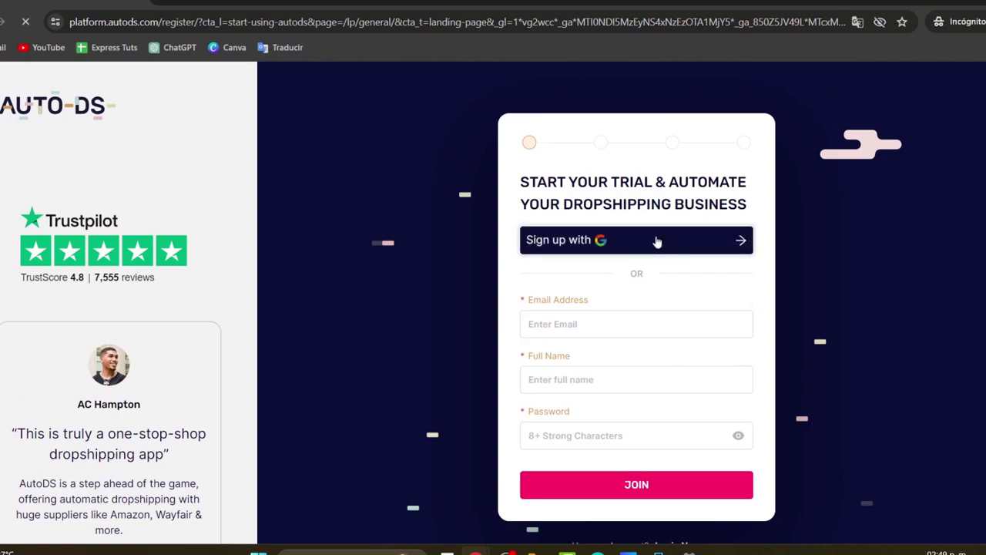
pyautogui.click(659, 328)
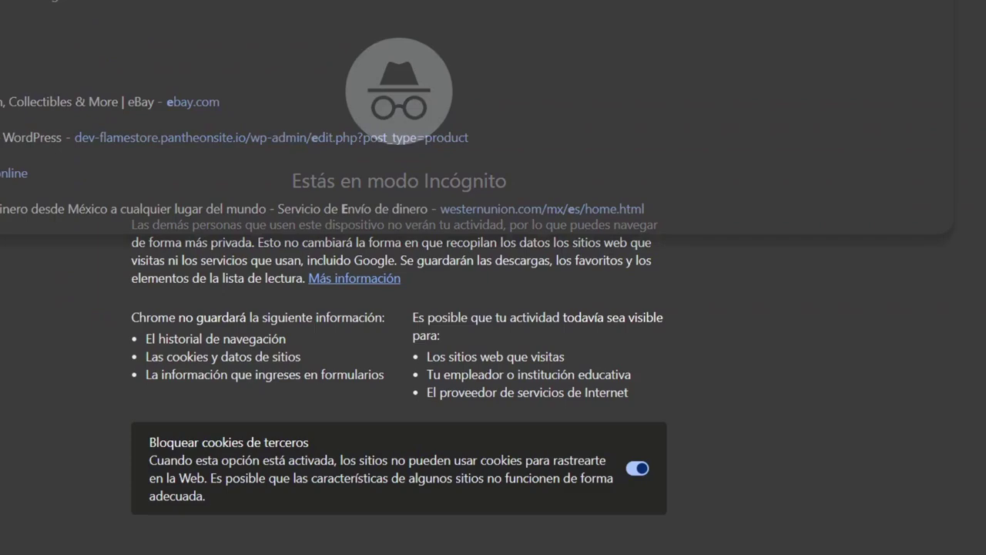
# Go to the Etsy website and scroll its Spanish home page down to the footer.
pyautogui.write('etsy')
pyautogui.press('Return')
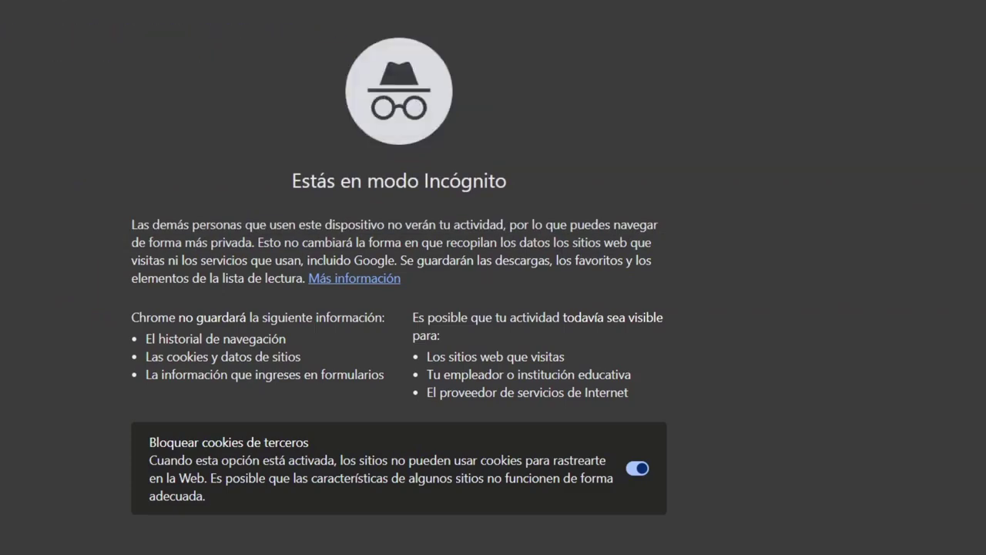
pyautogui.scroll(-8, 498, 449)
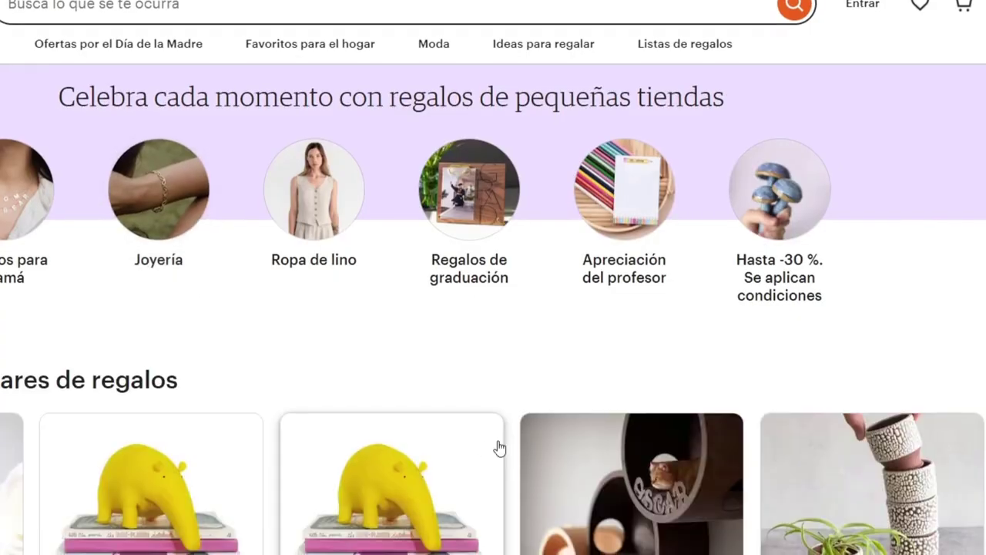
pyautogui.scroll(-10, 498, 449)
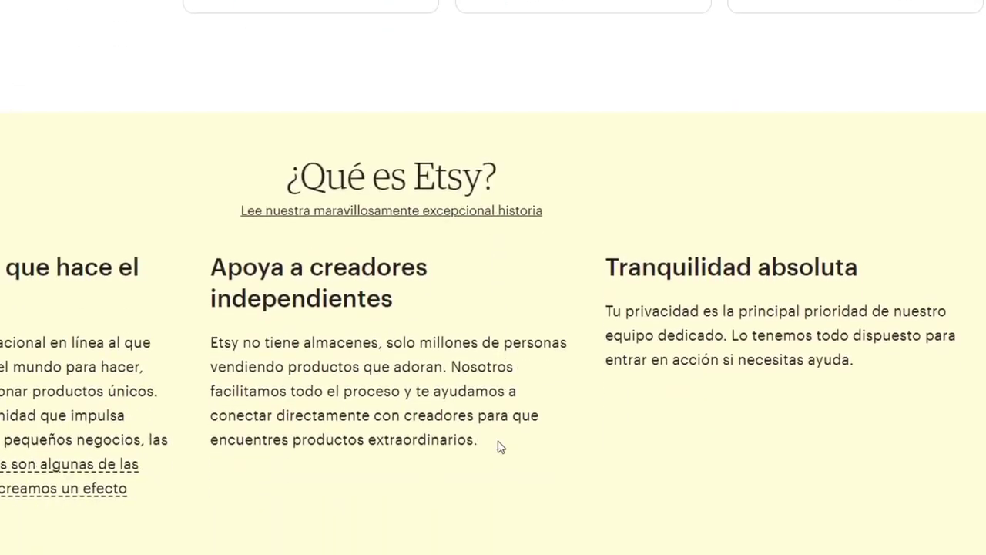
pyautogui.scroll(-5, 498, 447)
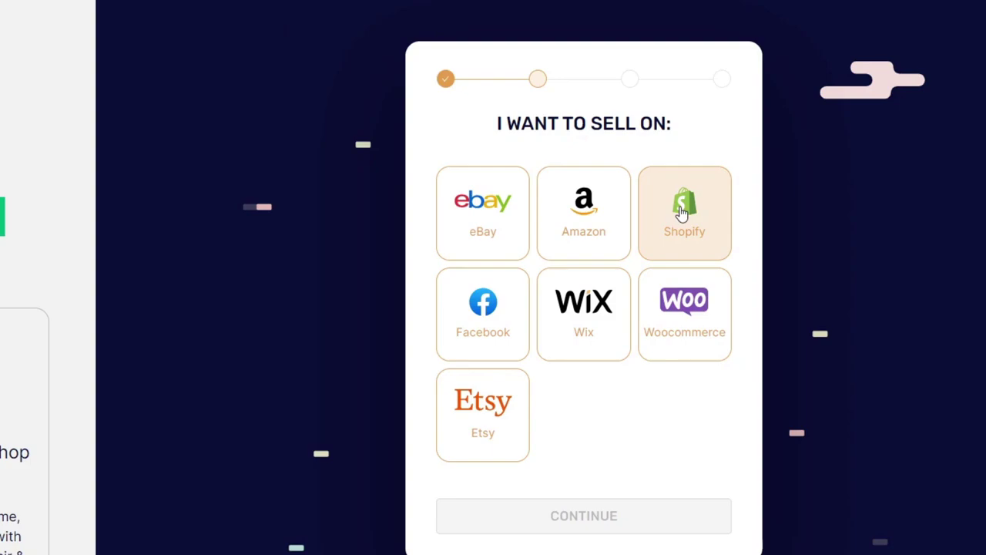
# Choose Etsy as the selling platform and switch to the temporary email inbox.
pyautogui.click(493, 441)
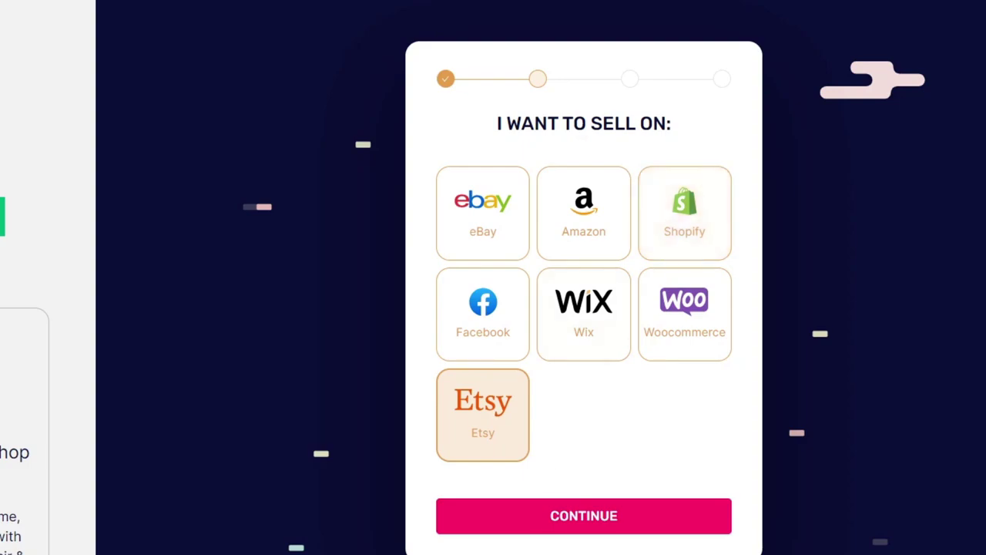
pyautogui.moveTo(280, 456)
pyautogui.click(269, 480)
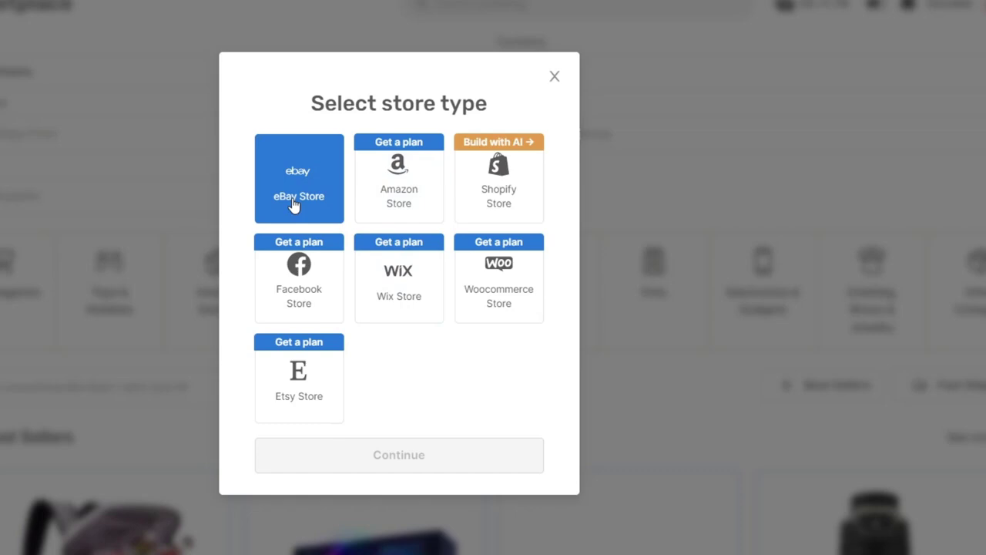
pyautogui.click(390, 292)
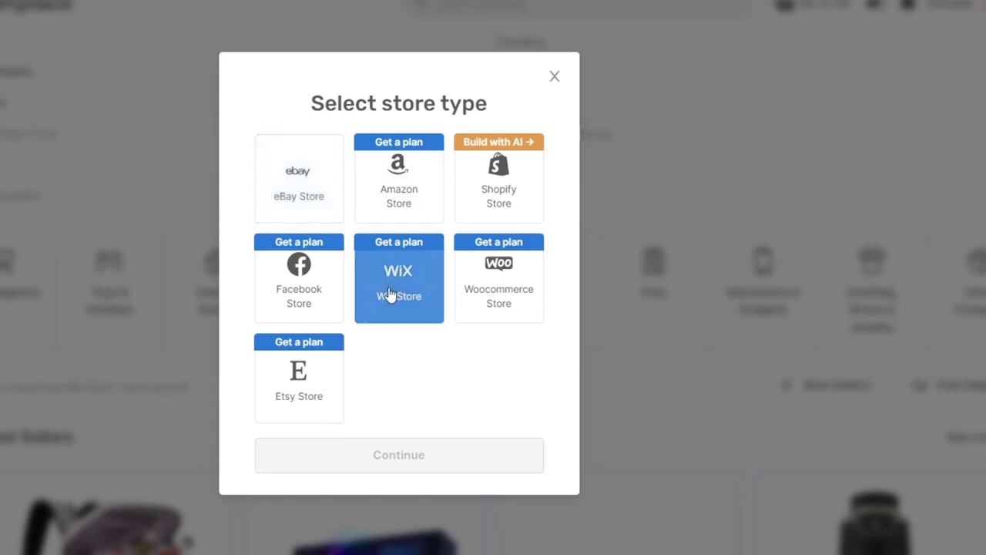
pyautogui.click(467, 290)
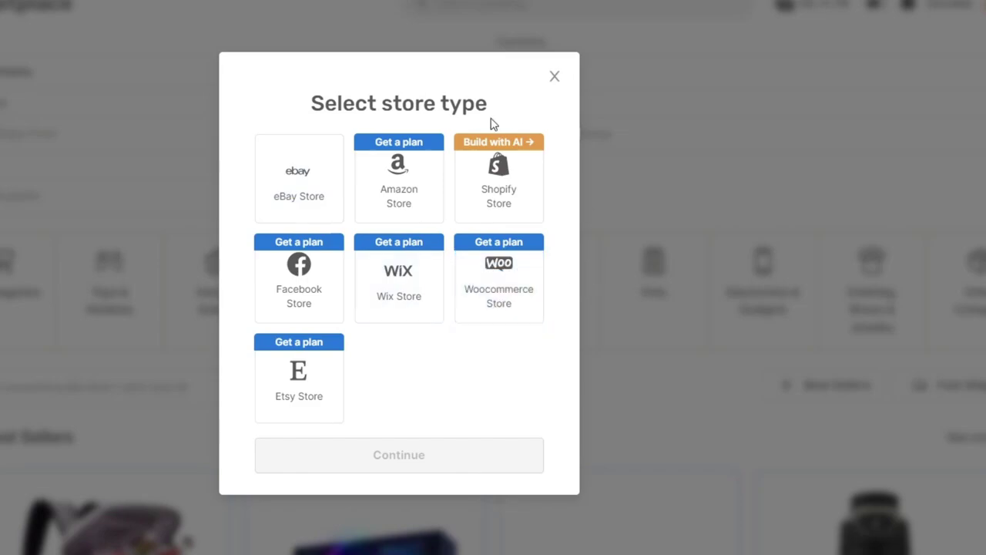
pyautogui.click(554, 79)
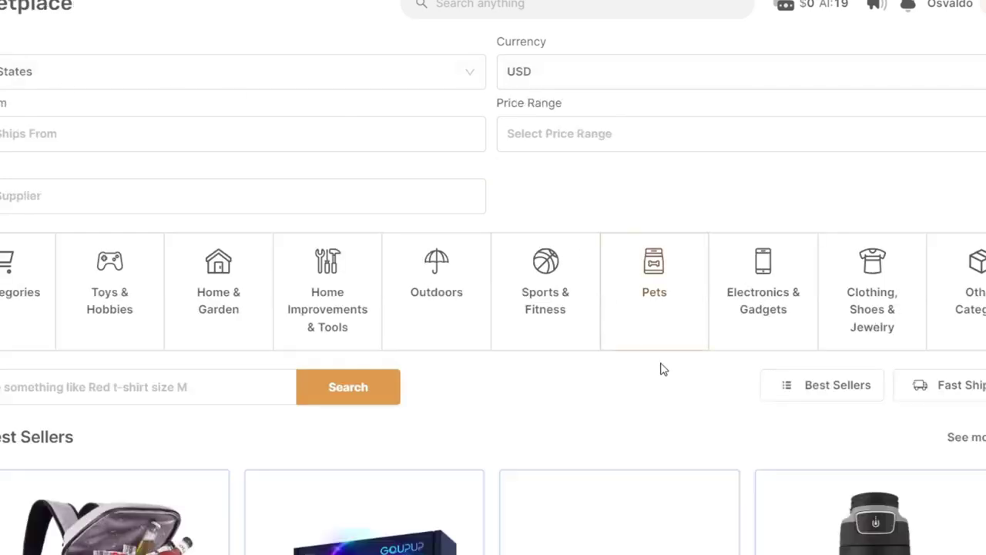
# Scroll through the Marketplace best sellers and product category rows.
pyautogui.scroll(-7, 661, 373)
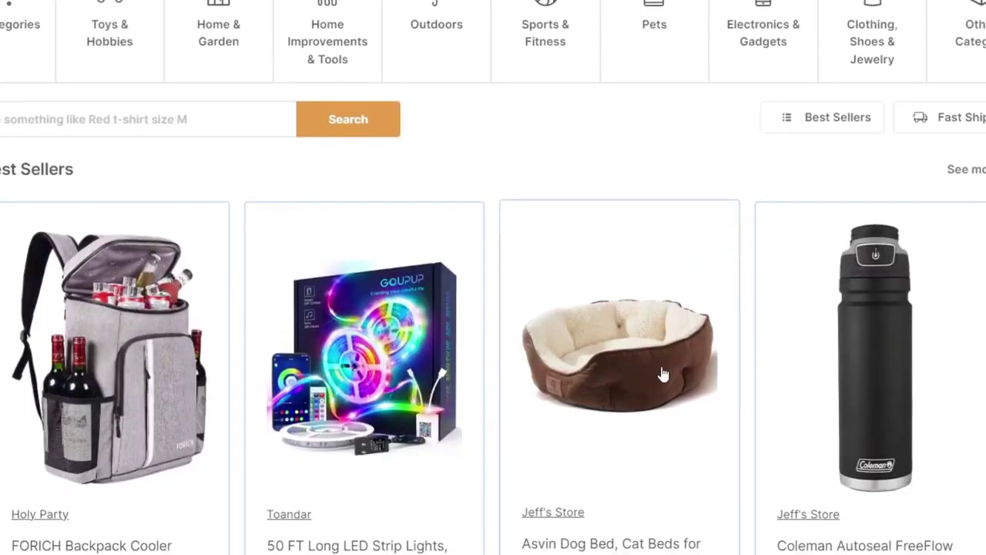
pyautogui.scroll(2, 661, 373)
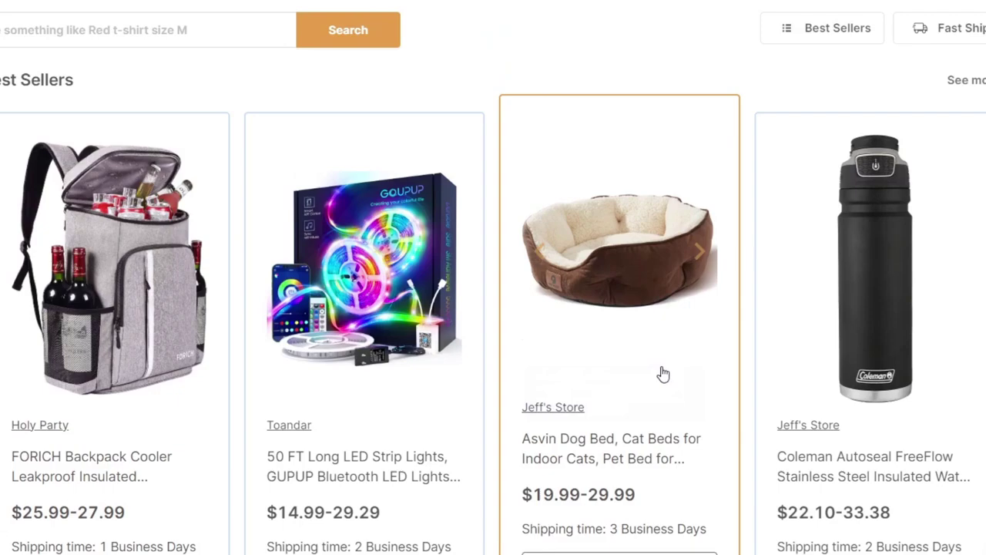
pyautogui.scroll(-1, 661, 375)
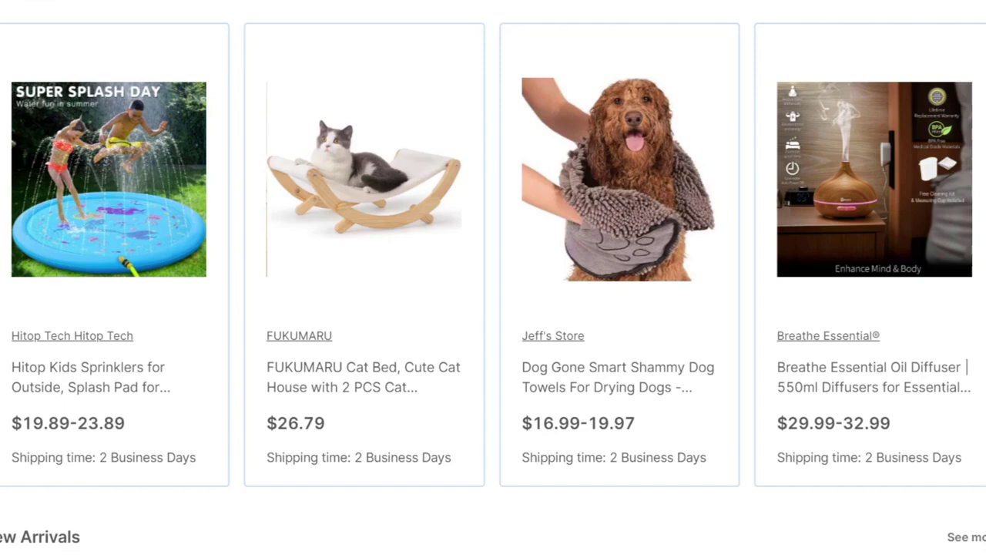
pyautogui.scroll(-7, 493, 278)
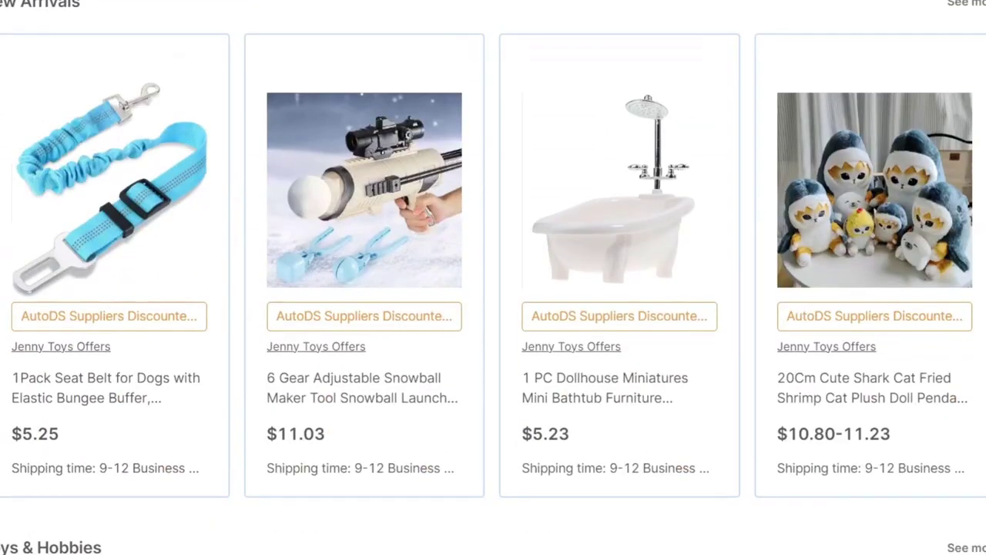
pyautogui.scroll(-14, 493, 278)
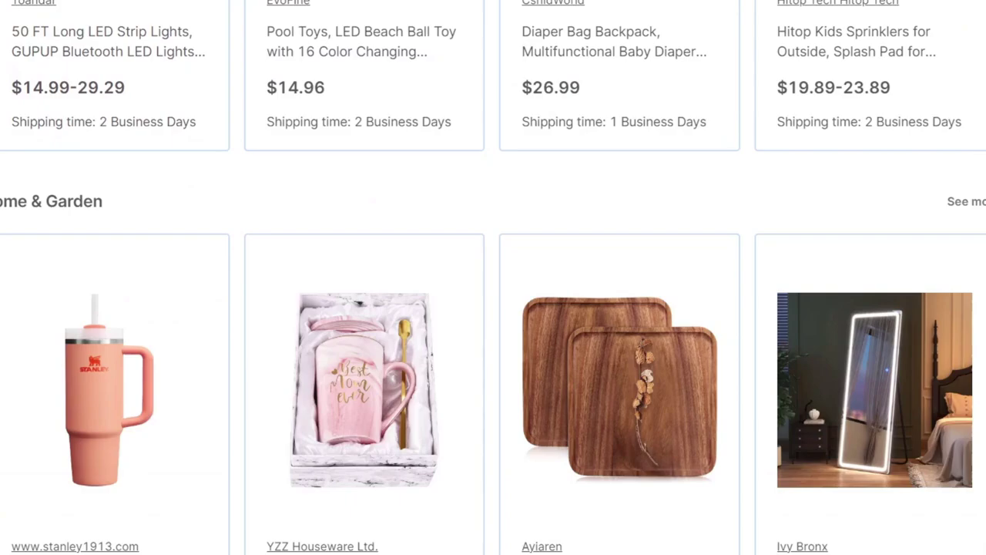
pyautogui.scroll(-7, 493, 278)
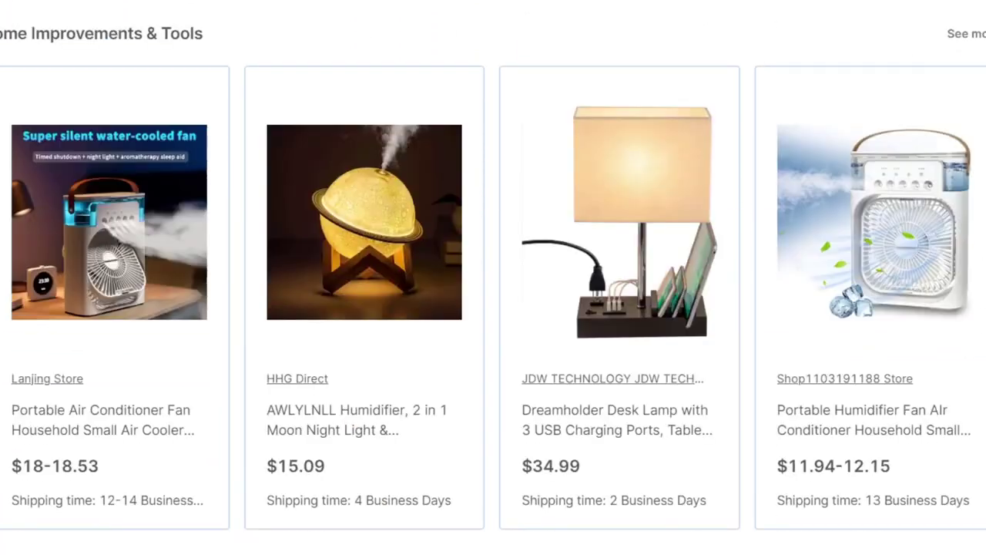
pyautogui.scroll(-6, 494, 277)
pyautogui.scroll(-14, 493, 278)
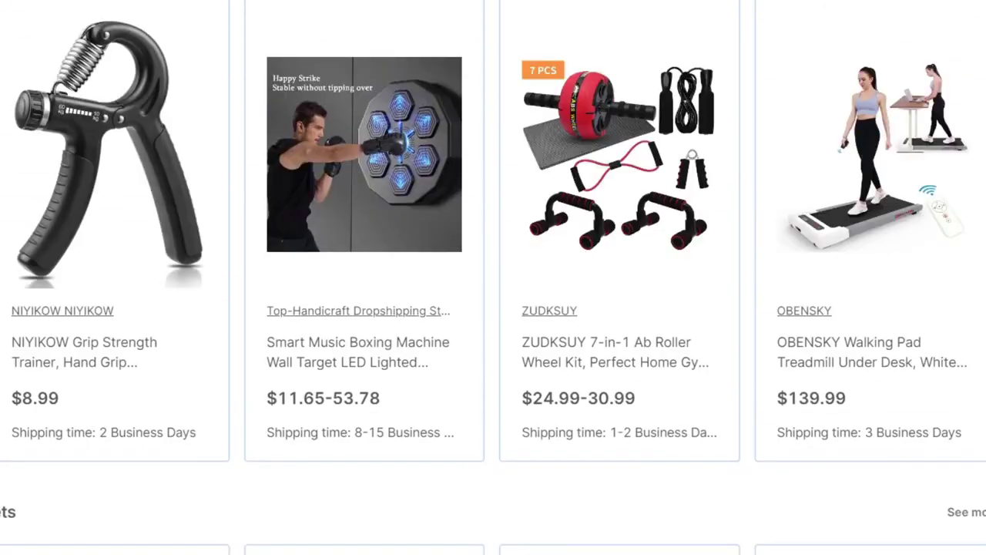
pyautogui.scroll(-14, 493, 277)
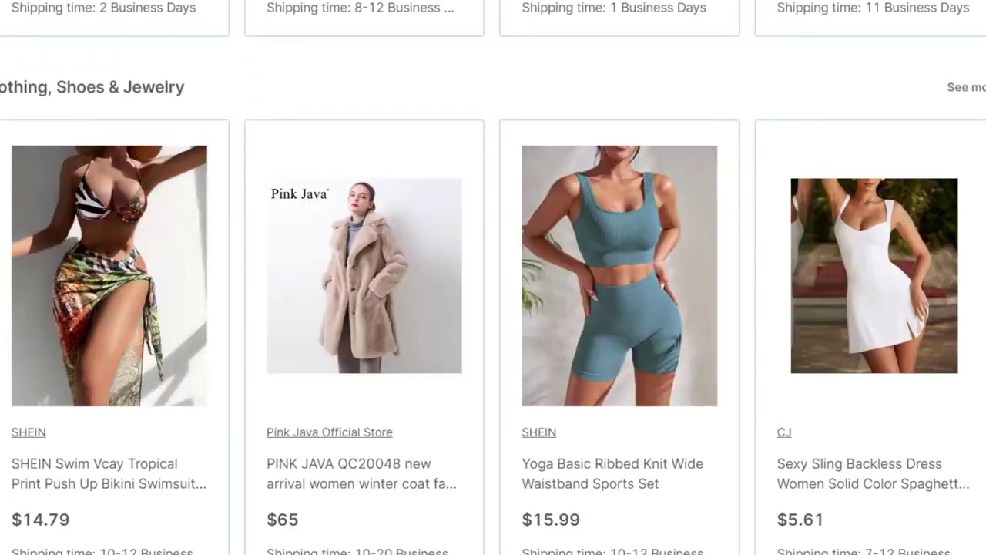
pyautogui.scroll(-1, 493, 277)
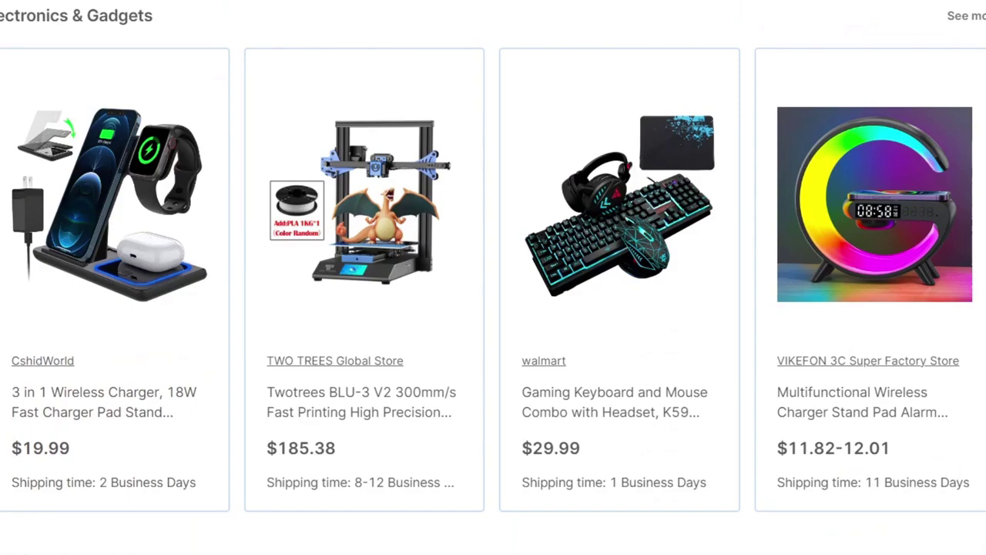
pyautogui.scroll(15, 493, 277)
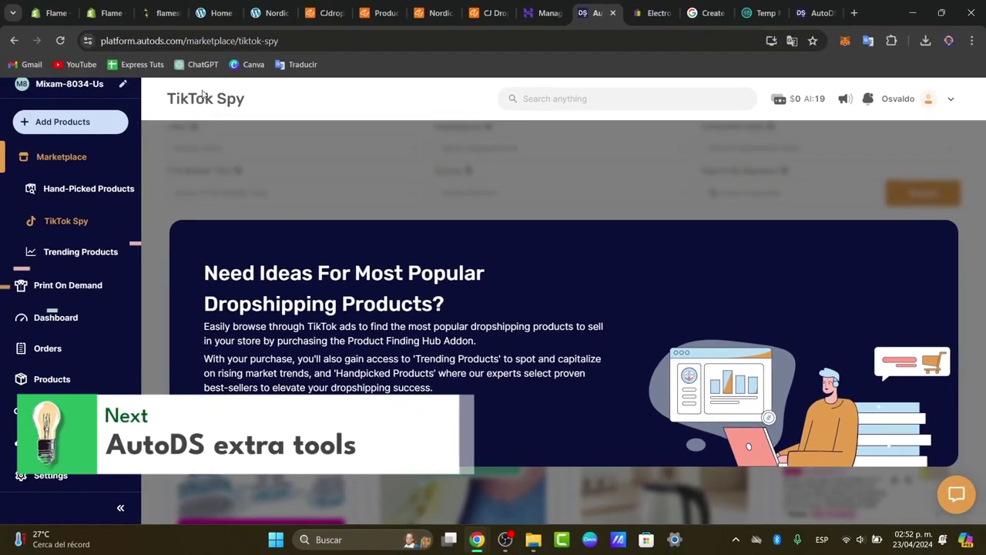
# Highlight the TikTok Spy title and add-on description, then review the $6.99 Product Finding Hub order.
pyautogui.moveTo(203, 93); pyautogui.dragTo(314, 172)
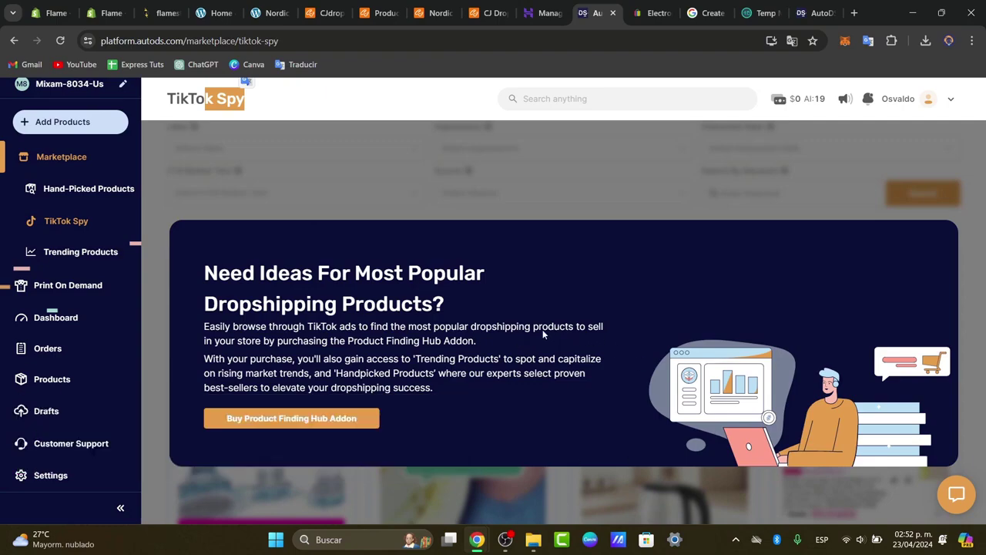
pyautogui.moveTo(435, 333); pyautogui.dragTo(528, 353)
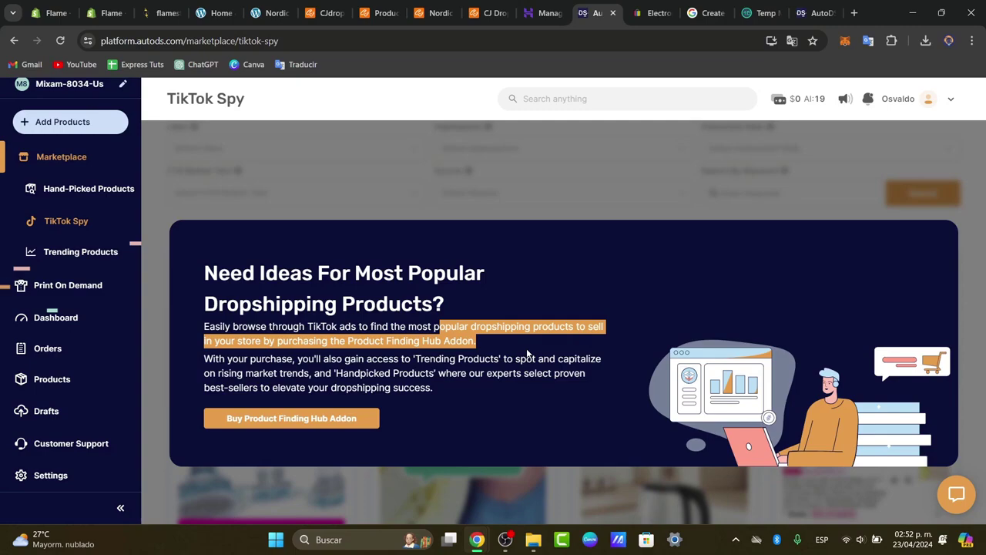
pyautogui.click(527, 353)
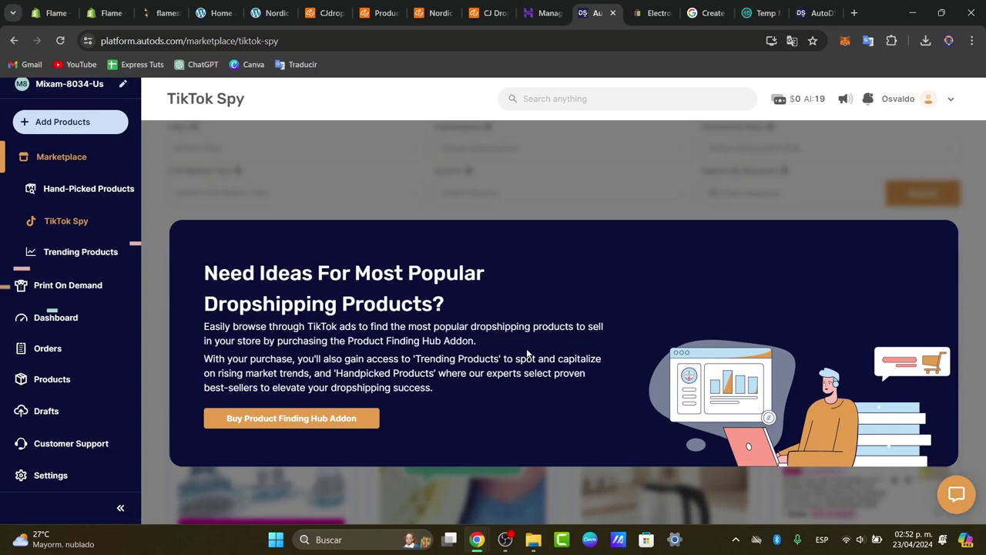
pyautogui.click(348, 417)
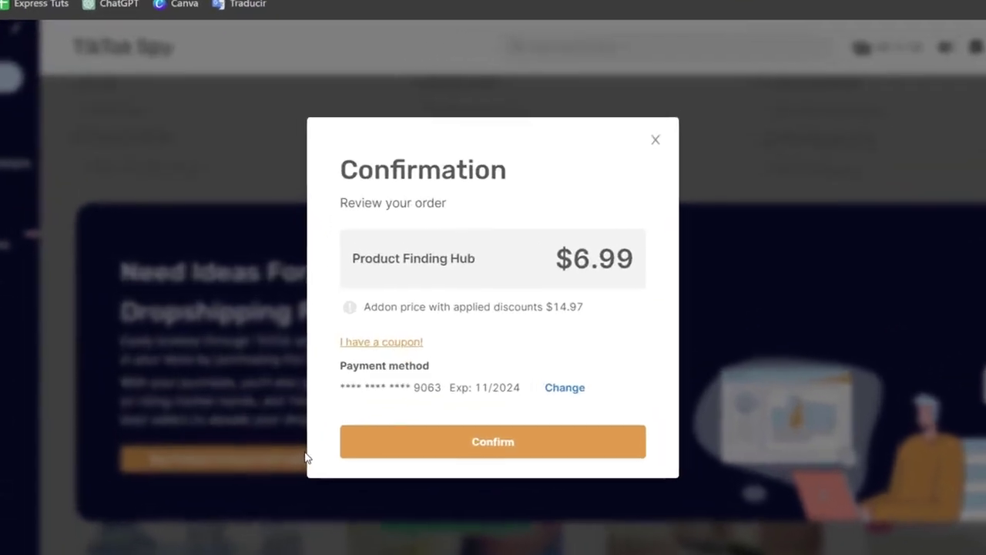
pyautogui.moveTo(549, 246); pyautogui.dragTo(597, 248)
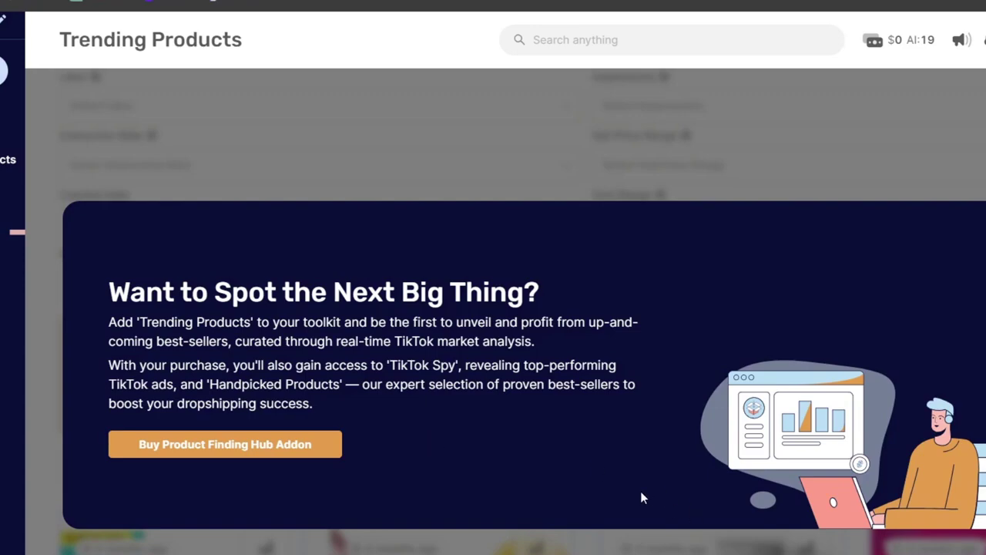
# Cancel out of the Product Finding Hub order and open the connected eBay store's actions menu.
pyautogui.click(307, 444)
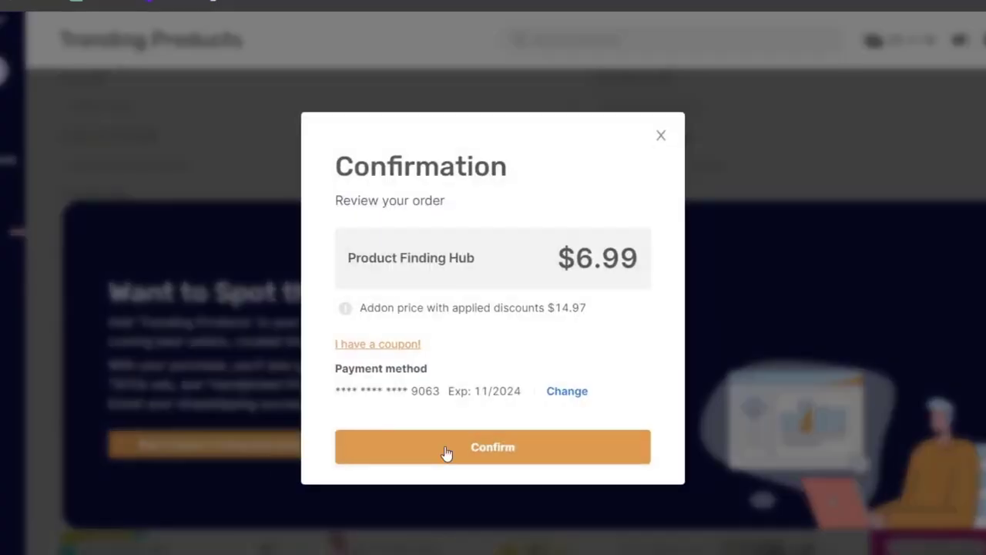
pyautogui.click(662, 135)
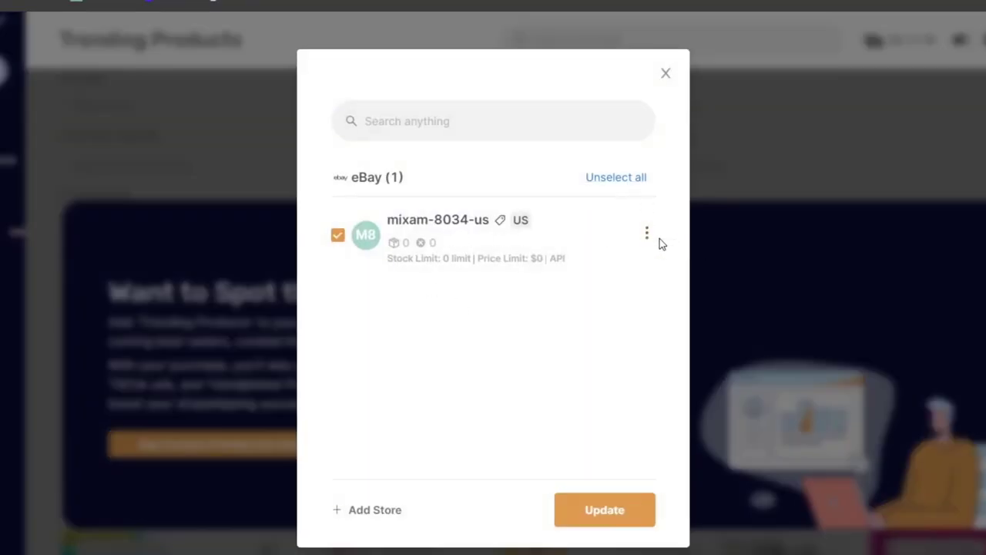
pyautogui.click(651, 236)
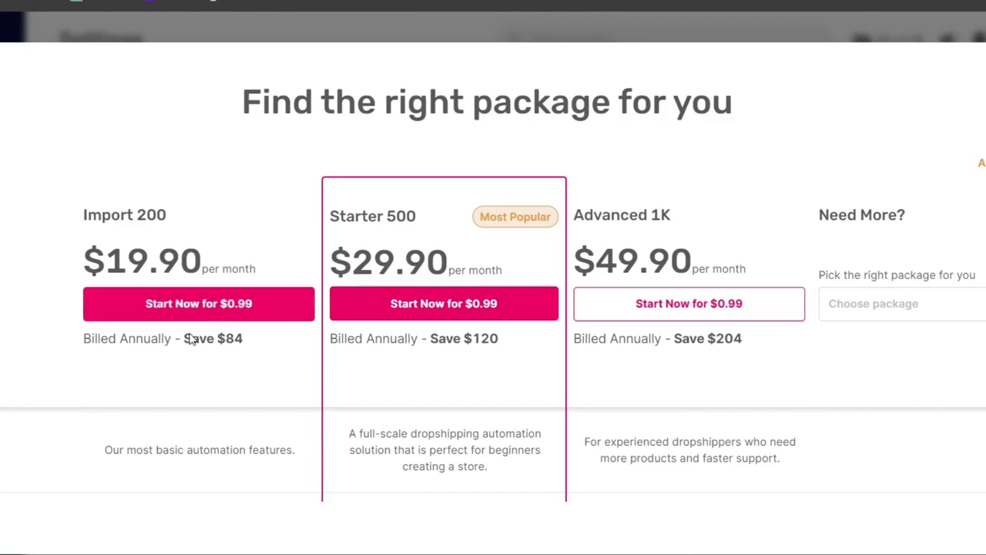
# Scroll through the feature rows comparing Import 200, Starter 500 and Advanced 1K packages.
pyautogui.scroll(-3, 239, 458)
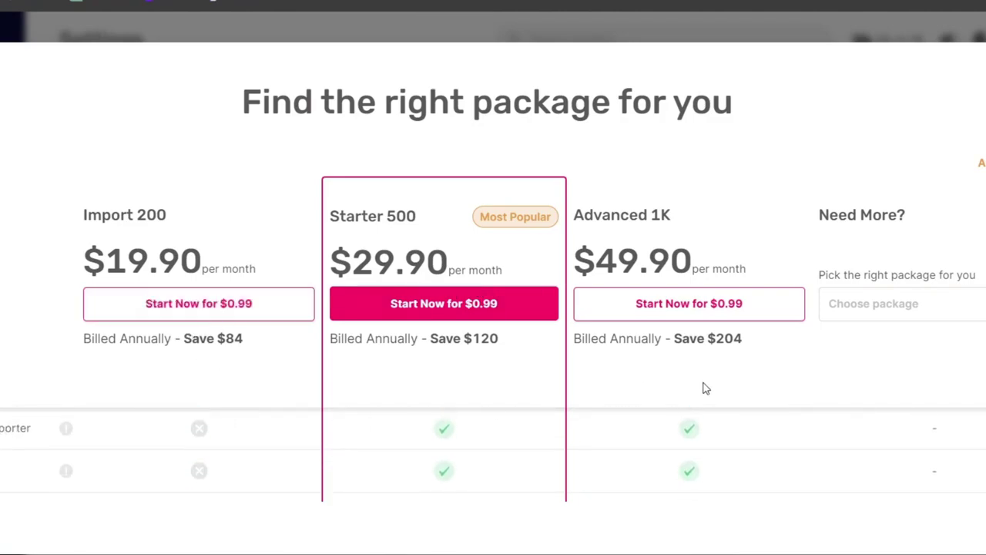
pyautogui.scroll(2, 649, 464)
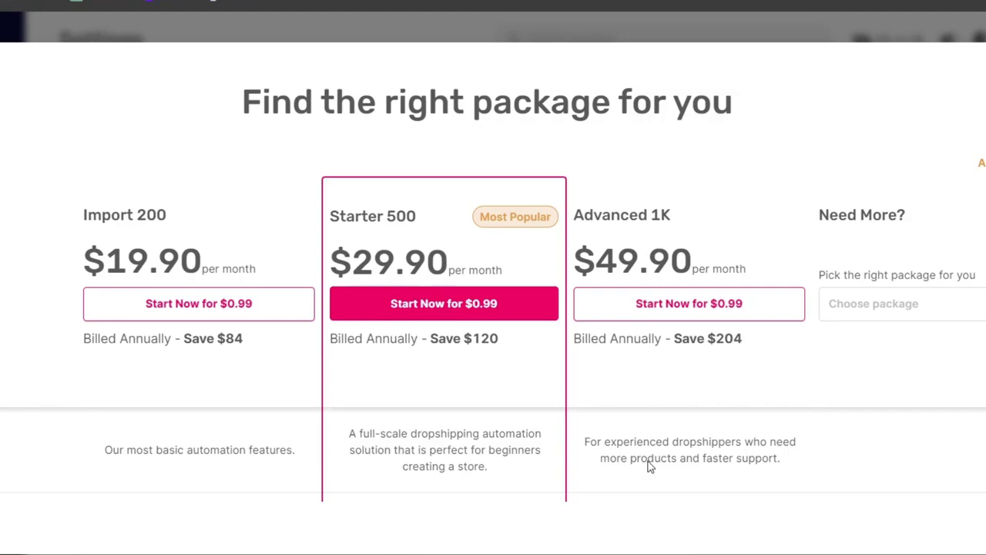
pyautogui.scroll(-2, 650, 465)
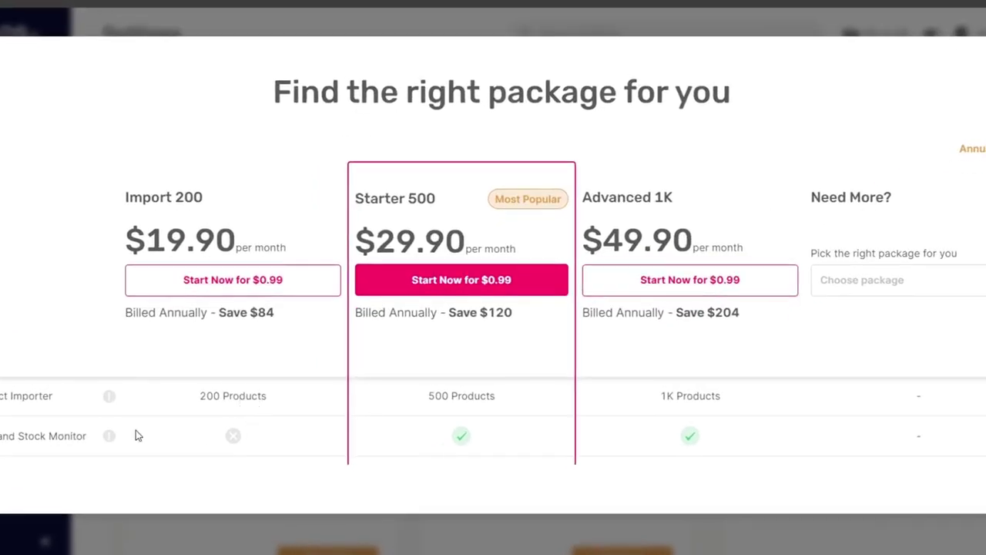
pyautogui.scroll(-2, 410, 434)
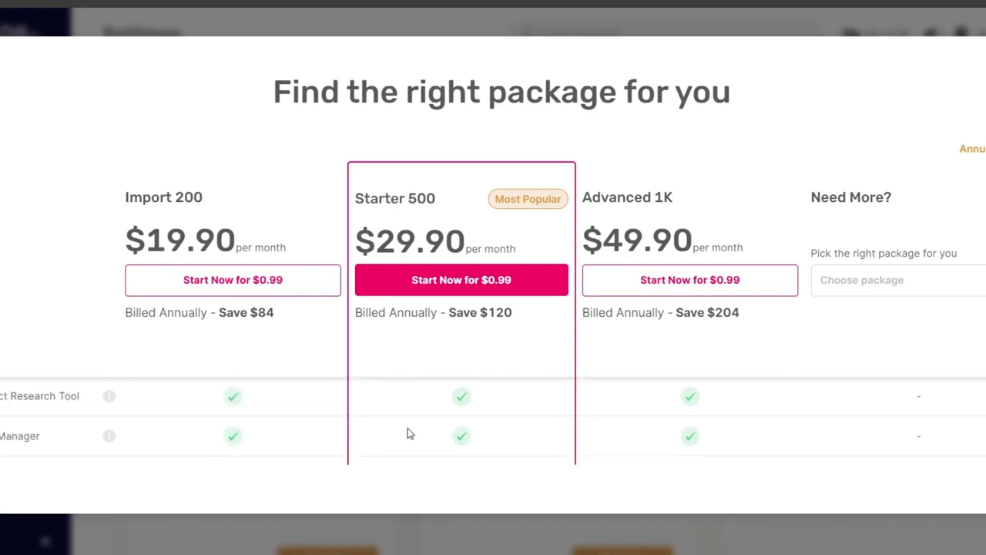
pyautogui.scroll(-1, 151, 414)
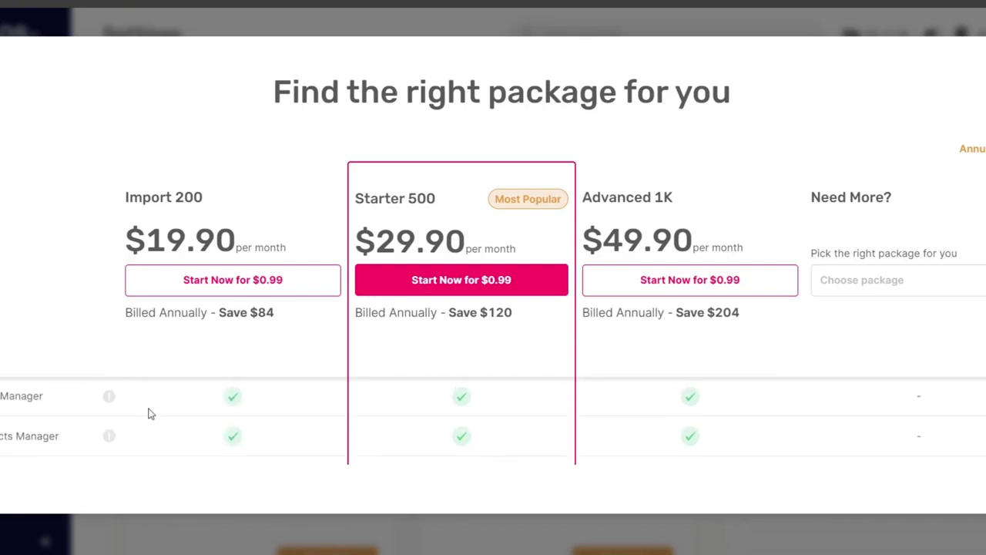
pyautogui.scroll(-2, 151, 414)
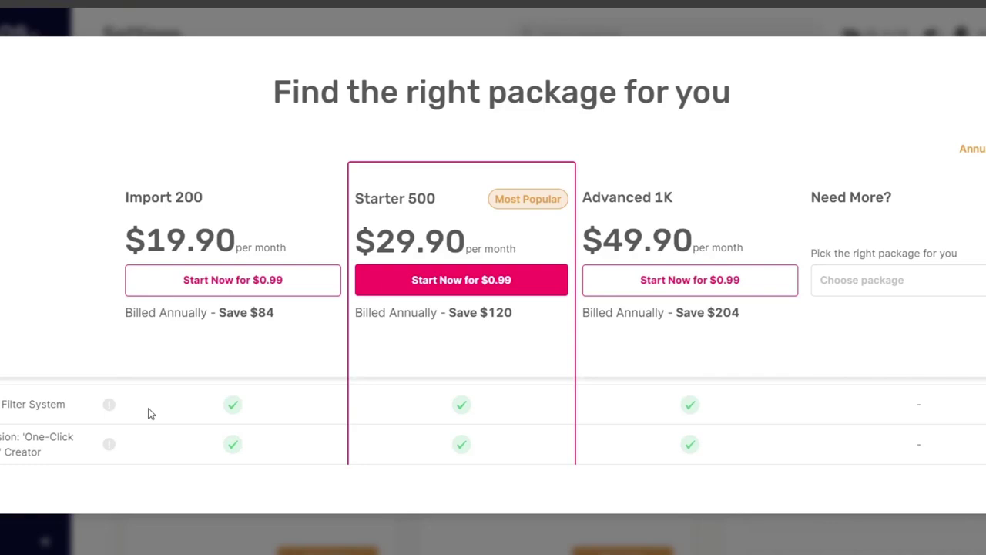
pyautogui.scroll(-1, 151, 414)
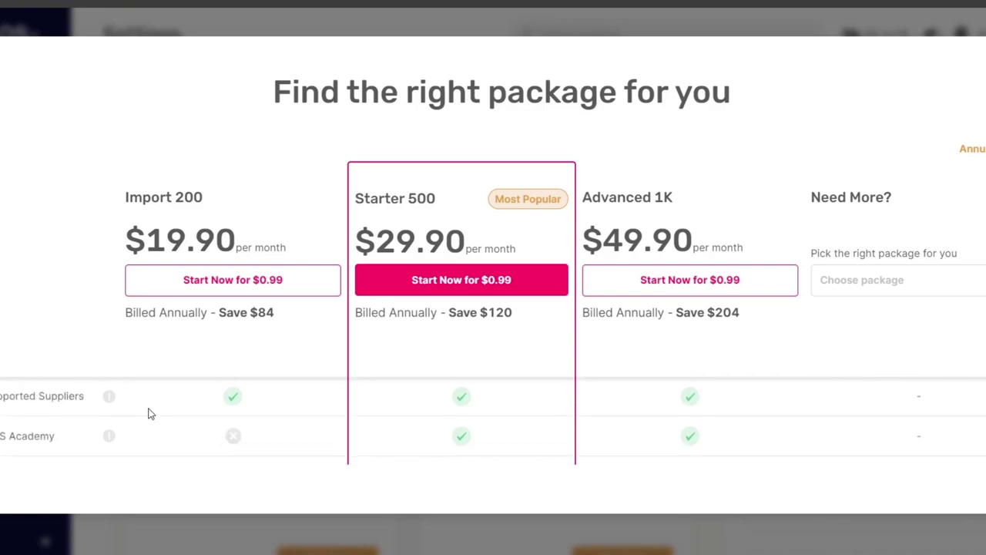
pyautogui.scroll(-3, 151, 414)
pyautogui.scroll(1, 151, 414)
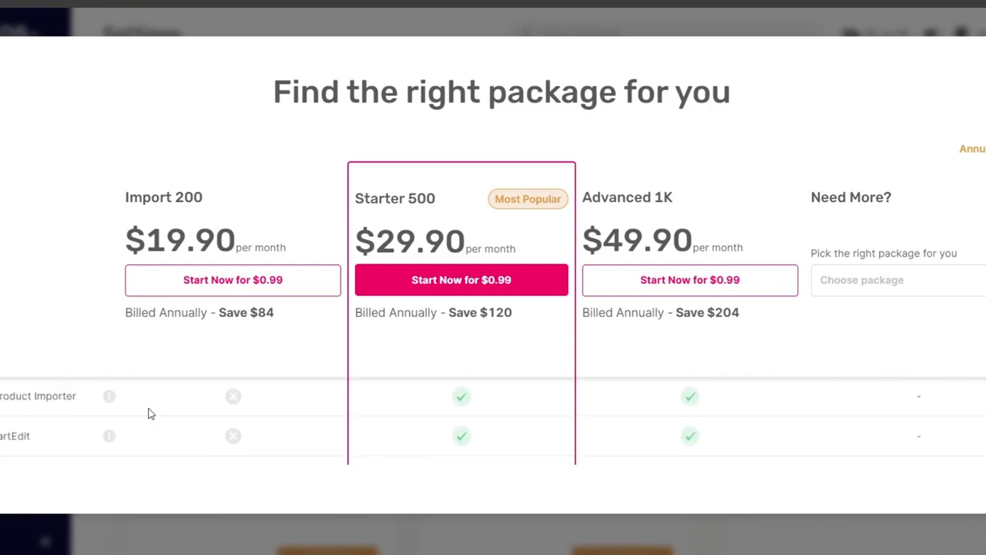
pyautogui.scroll(-4, 151, 414)
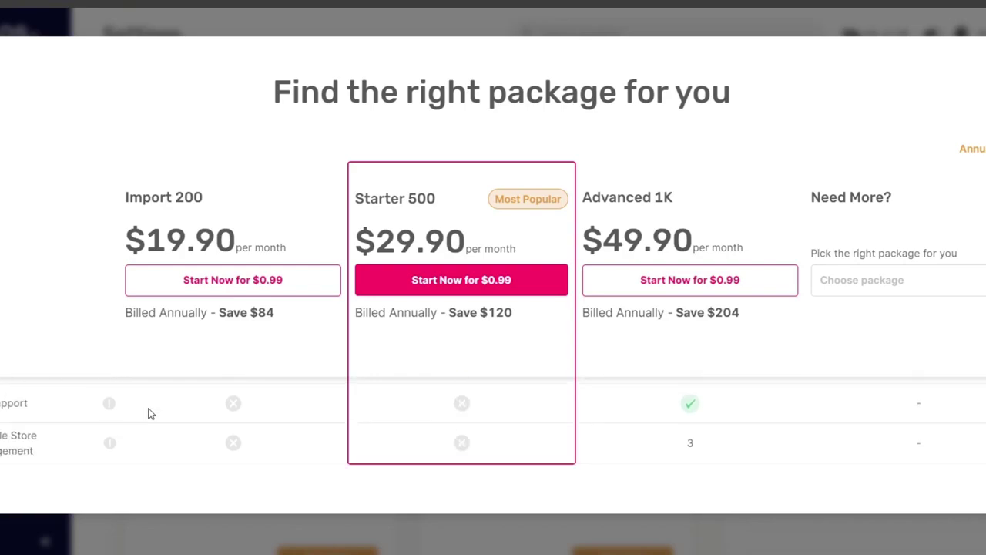
# Close the package comparison and start cancelling the eBay plan account rather than pausing it.
pyautogui.press('Escape')
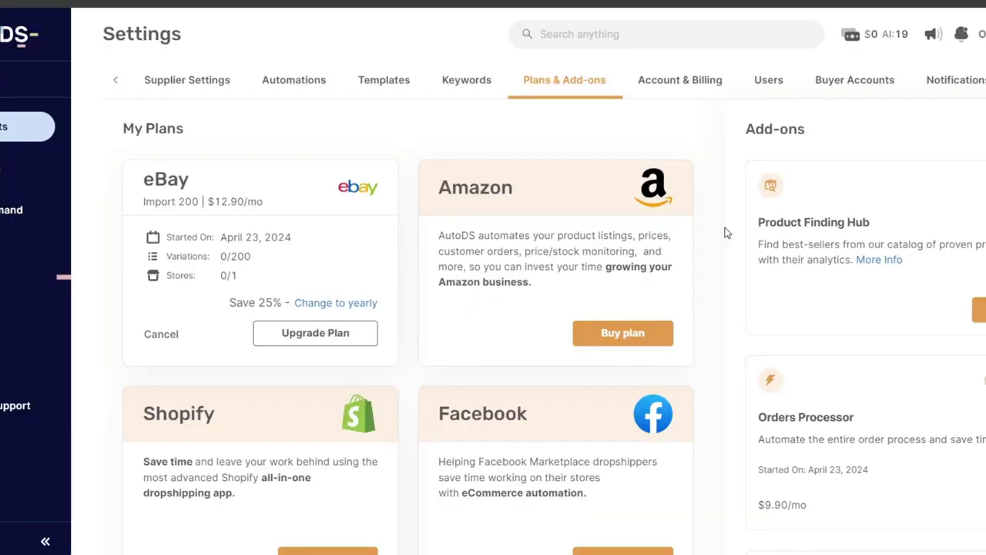
pyautogui.click(161, 334)
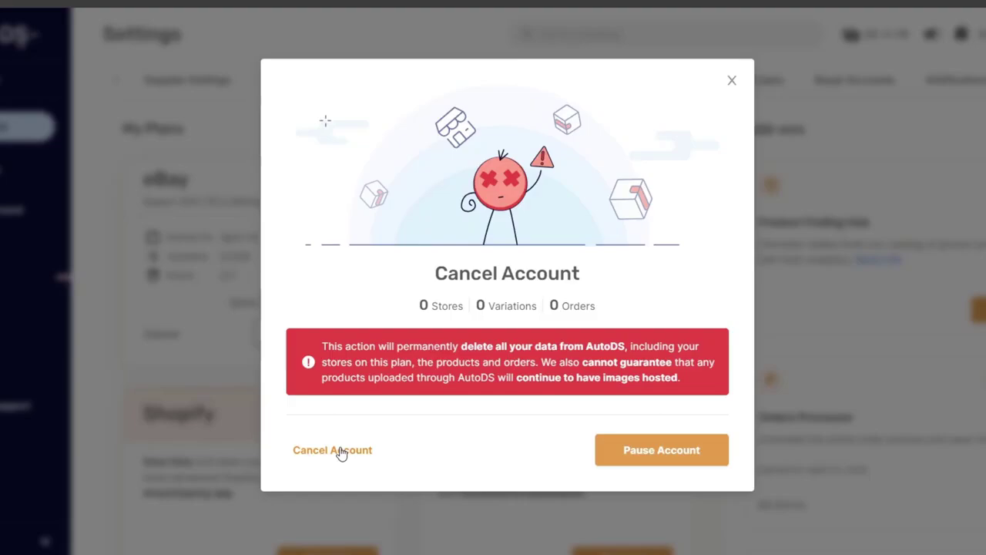
pyautogui.click(337, 454)
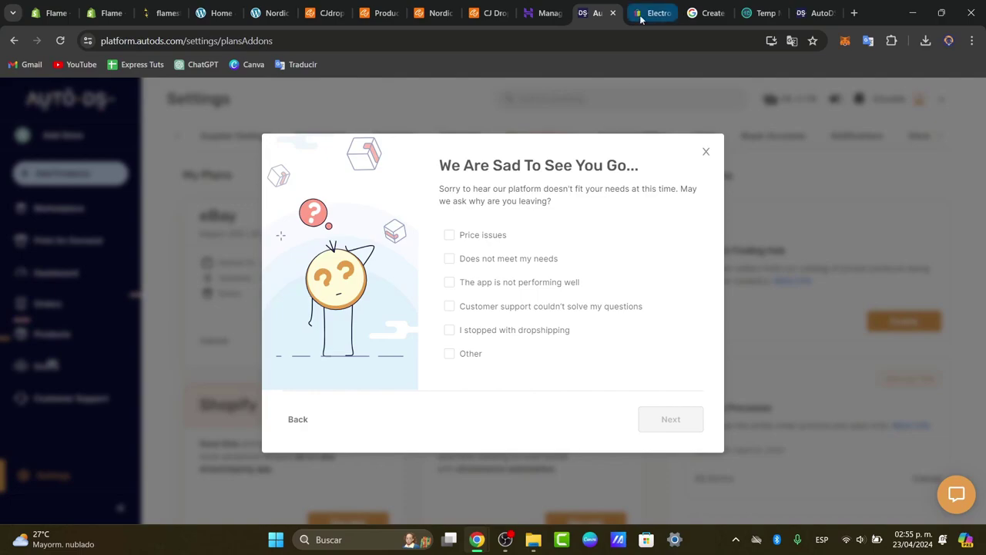
pyautogui.click(639, 13)
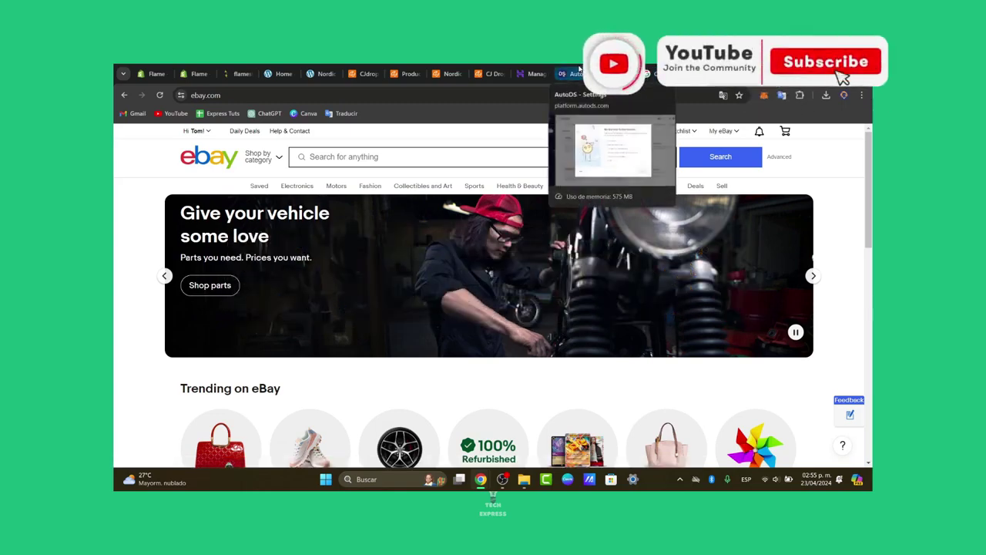
pyautogui.click(579, 70)
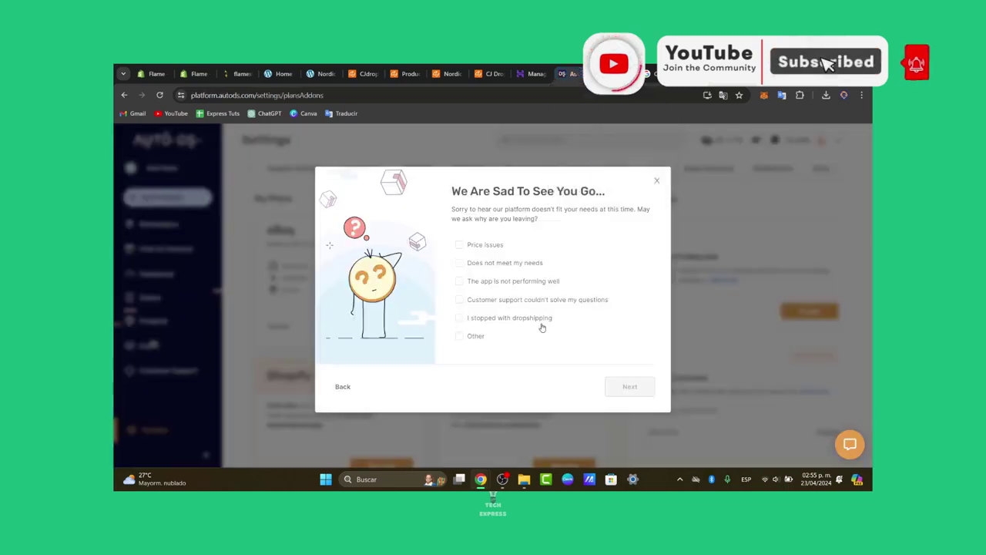
# Answer the survey with 'I stopped with dropshipping' and 'I don't have time', comment 'ds', and continue.
pyautogui.click(519, 317)
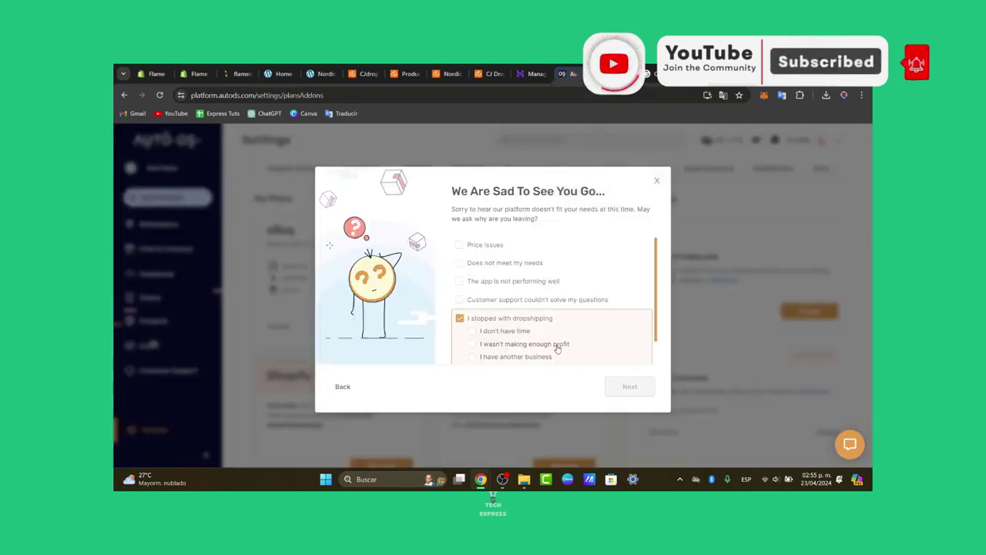
pyautogui.click(526, 332)
pyautogui.scroll(-1, 611, 362)
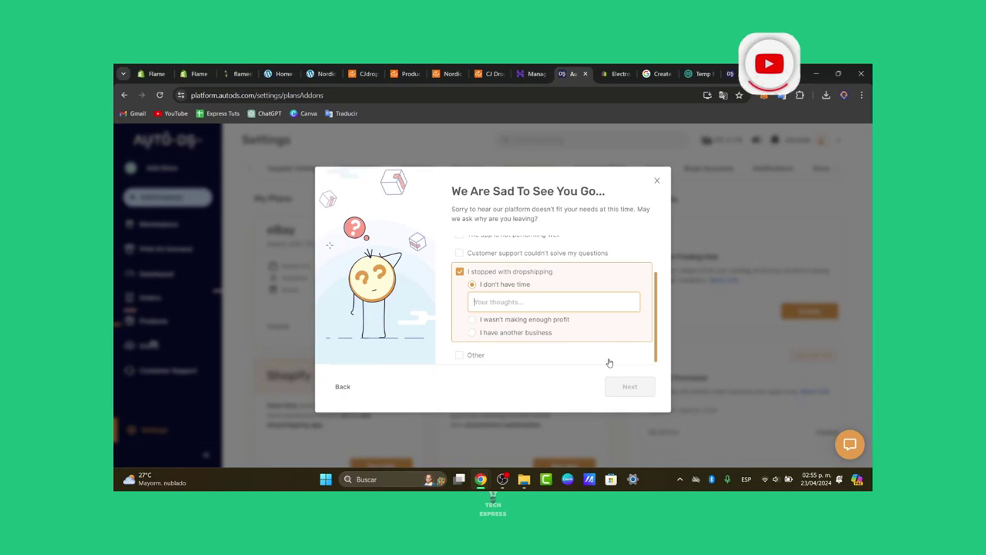
pyautogui.click(558, 301)
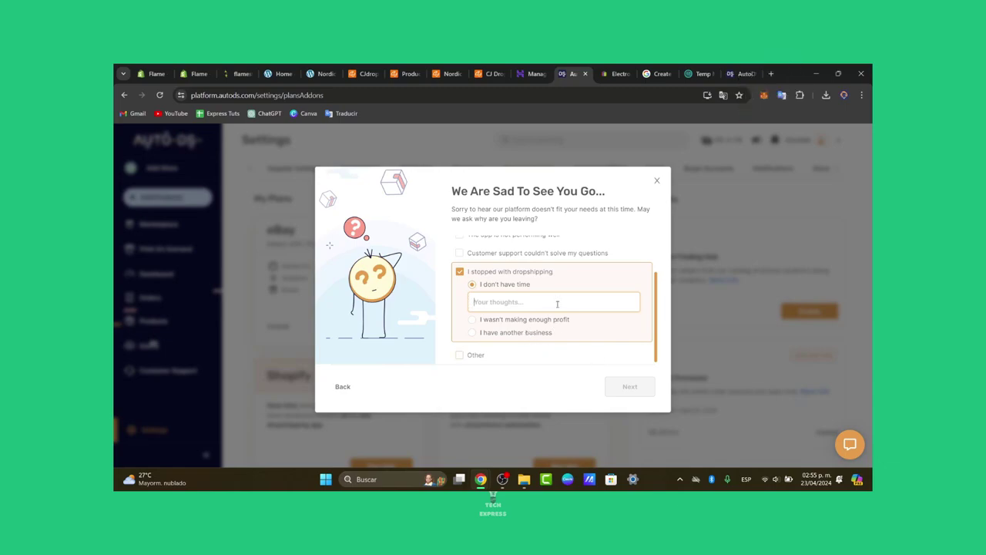
pyautogui.write('ds')
pyautogui.click(630, 387)
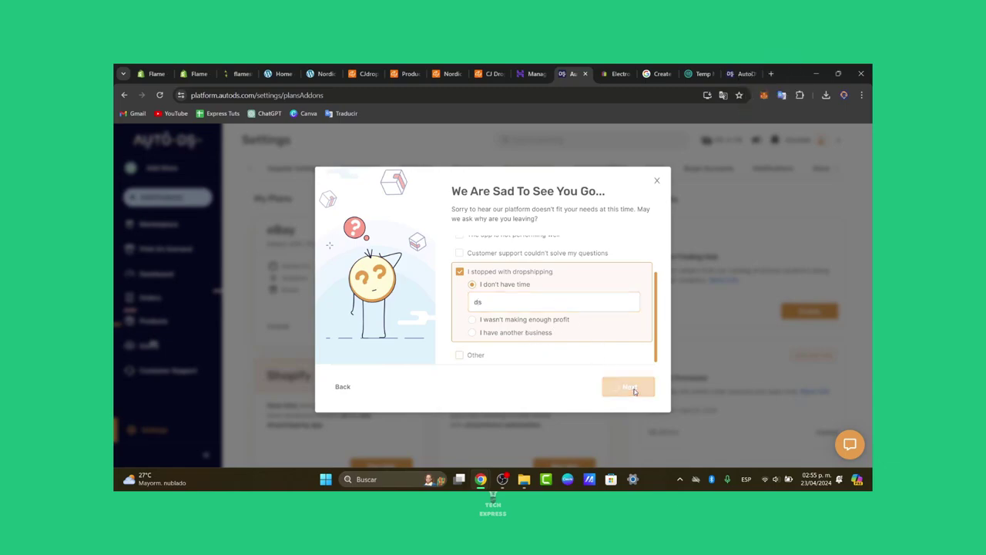